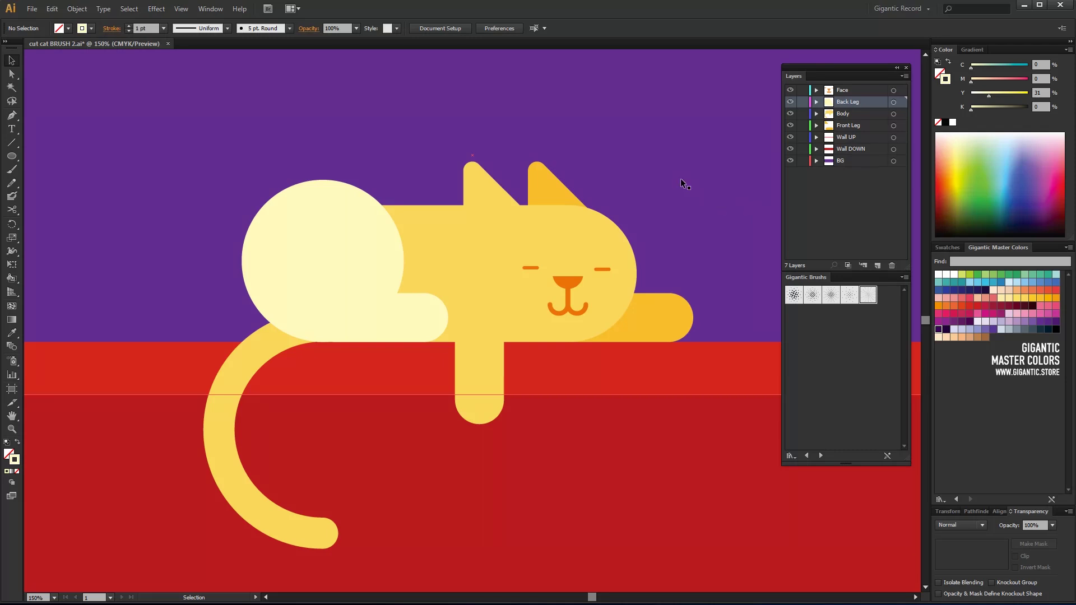
Lock the Wall UP, Front Leg and Body layers, then select the cream back-leg shape for brushing
{"action": "left_click", "coordinate": [663, 325]}
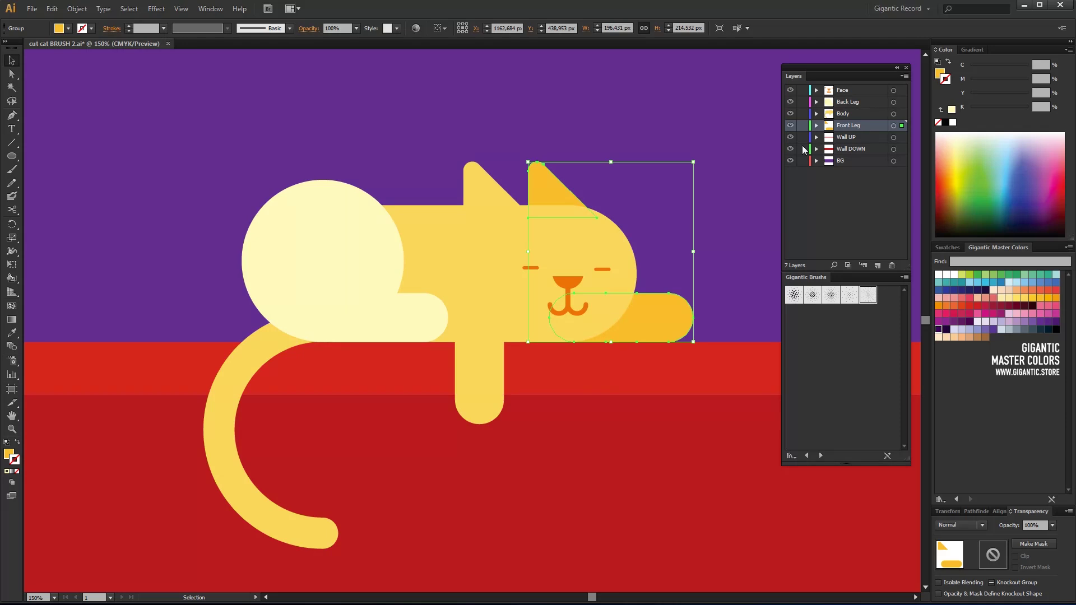
{"action": "left_click", "coordinate": [845, 140]}
{"action": "left_click", "coordinate": [844, 113], "text": "alt"}
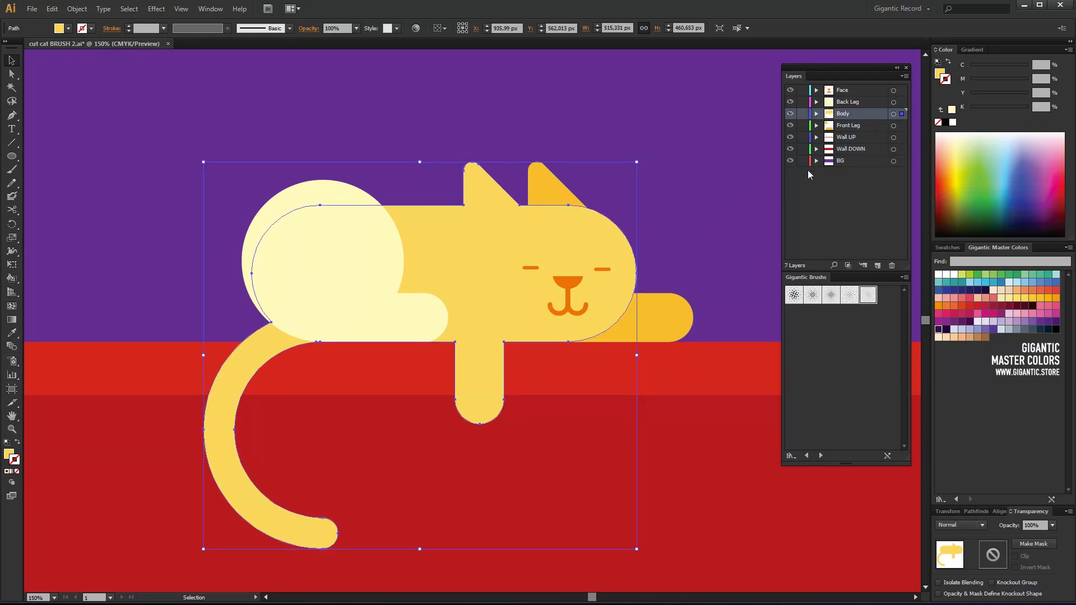
{"action": "left_click_drag", "start_coordinate": [803, 141], "coordinate": [806, 102]}
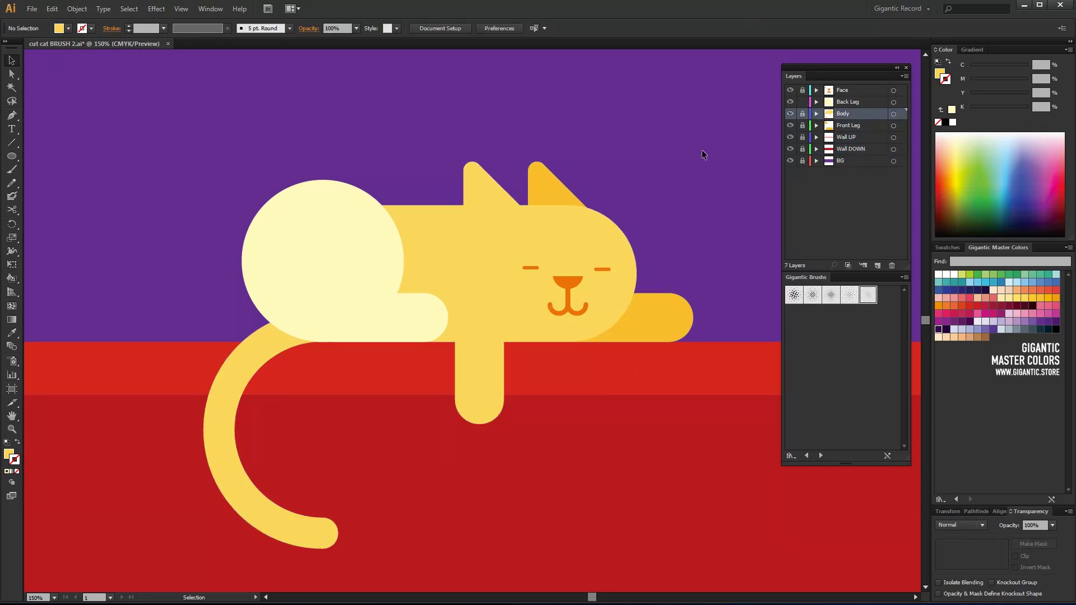
{"action": "left_click", "coordinate": [339, 257]}
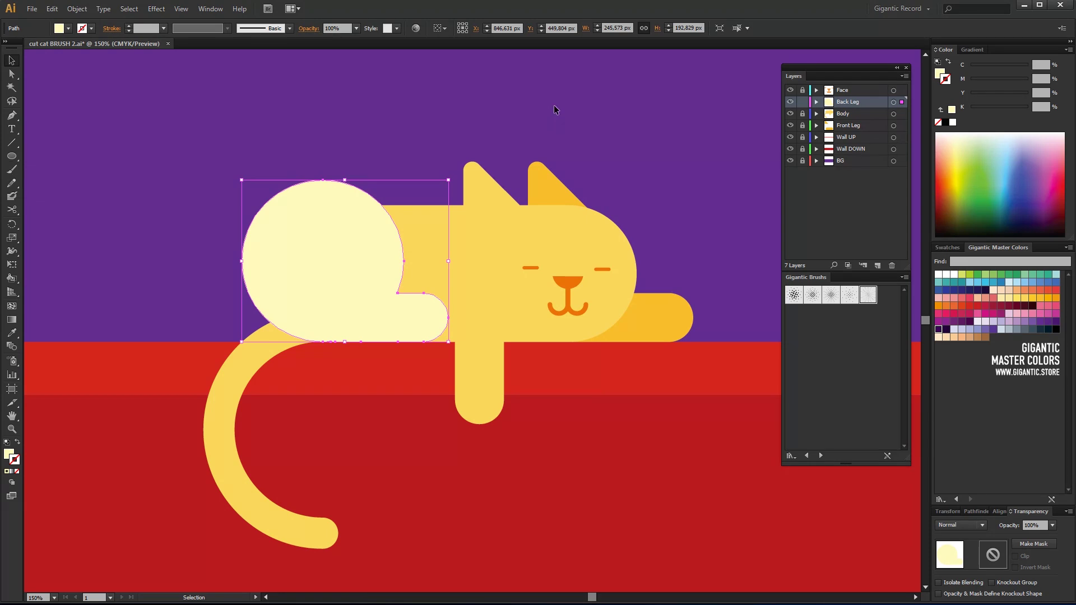
{"action": "key", "text": "b"}
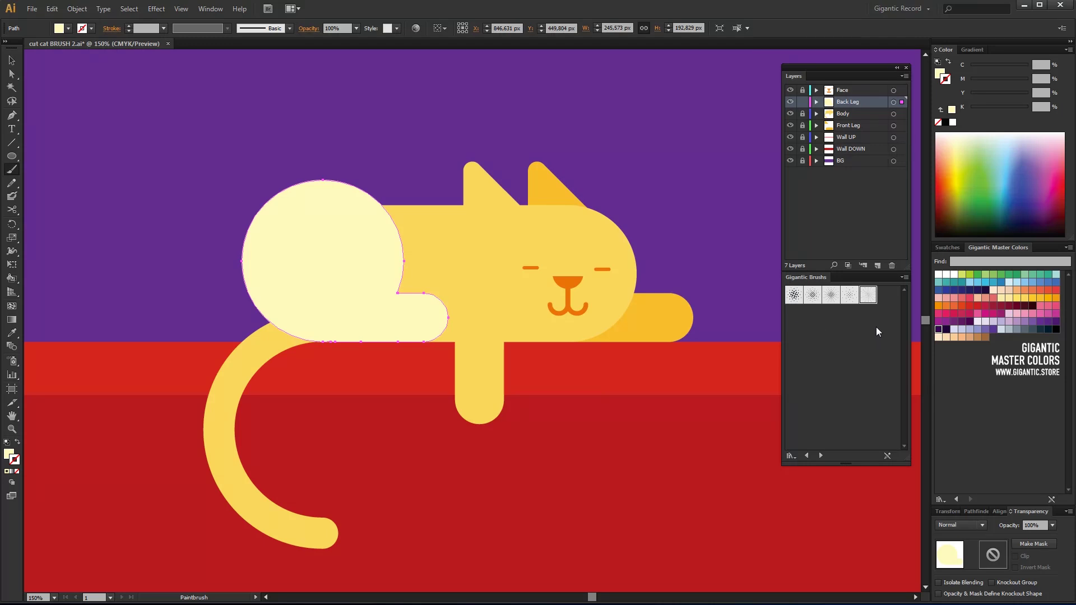
With orange Gigantic Brush 03, paint grain along the back leg's lower and left edges and tail join
{"action": "left_click", "coordinate": [1049, 298]}
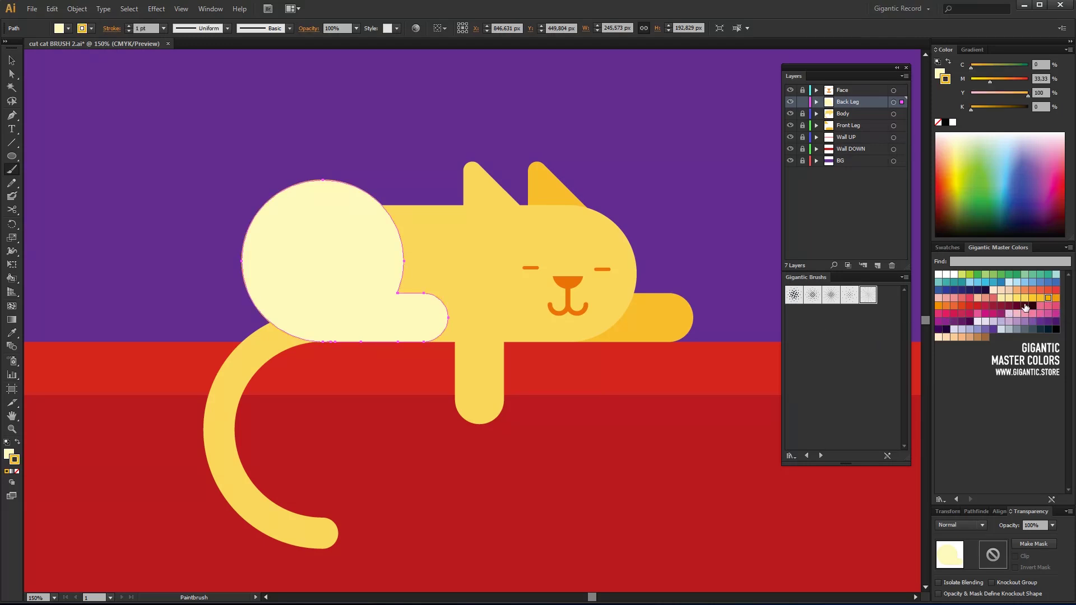
{"action": "left_click", "coordinate": [832, 299]}
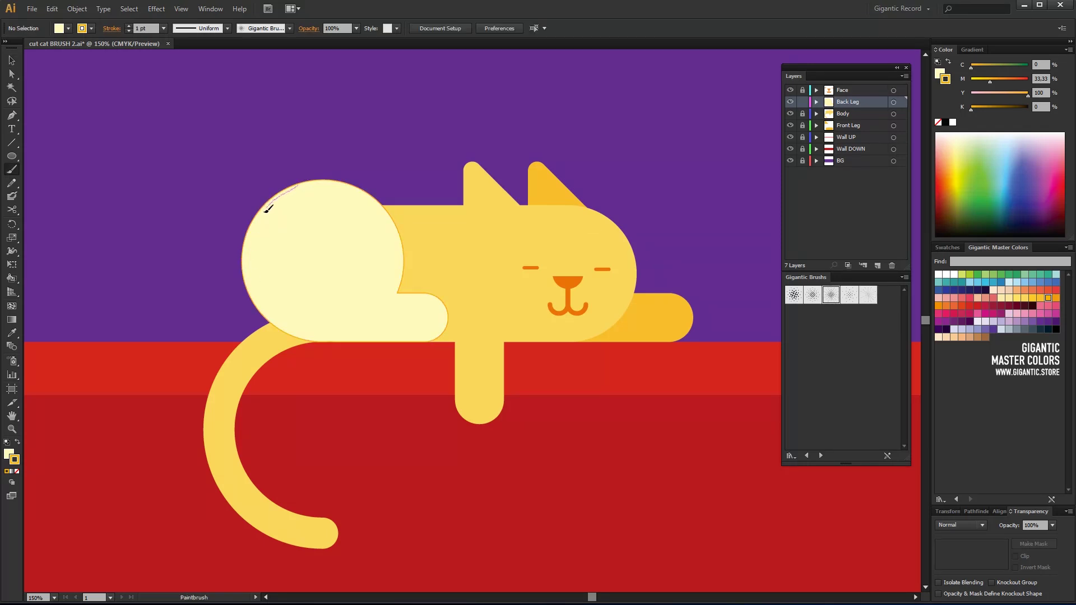
{"action": "left_click_drag", "start_coordinate": [257, 287], "coordinate": [437, 339]}
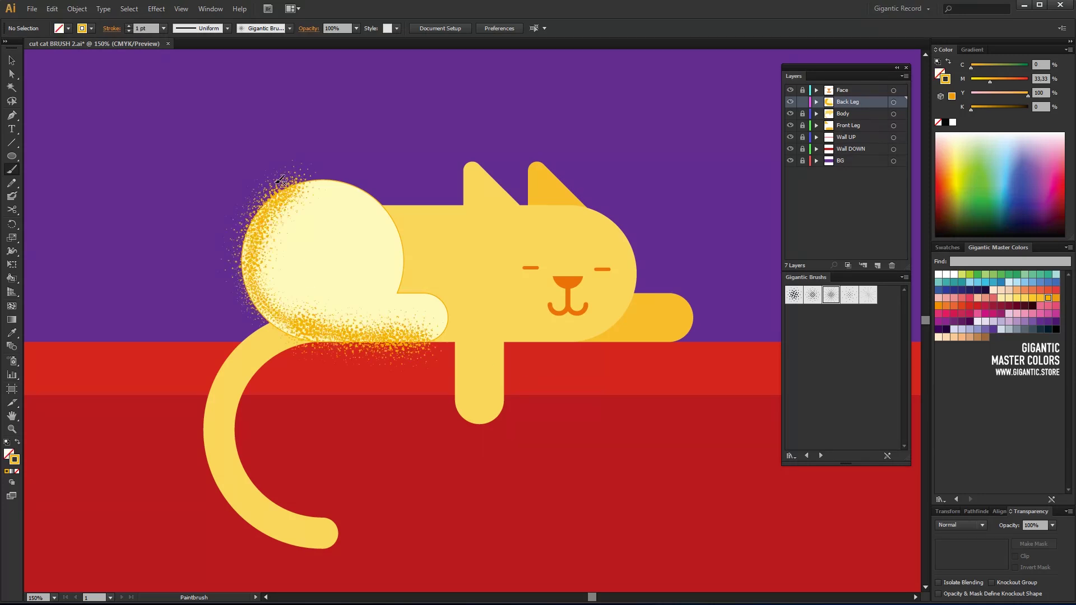
{"action": "mouse_move", "coordinate": [325, 336]}
{"action": "left_mouse_down"}
{"action": "mouse_move", "coordinate": [287, 330]}
{"action": "mouse_move", "coordinate": [277, 280]}
{"action": "left_mouse_up"}
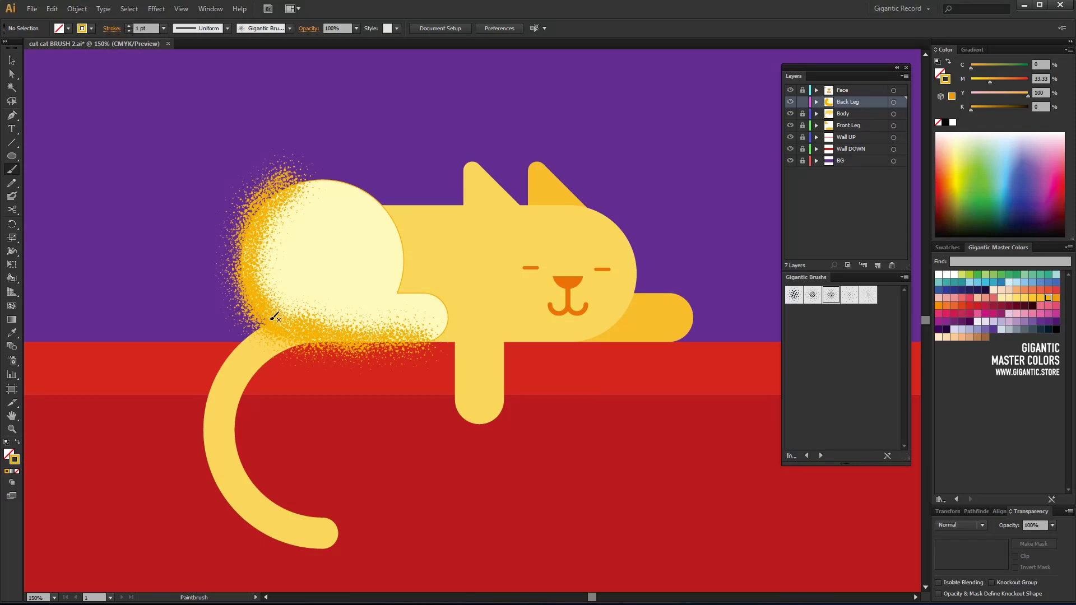
{"action": "left_click_drag", "start_coordinate": [321, 337], "coordinate": [321, 338]}
Using lighter noise brushes, spray down the left edge and speckle the leg's interior and lower-left
{"action": "left_click", "coordinate": [847, 292]}
{"action": "left_click_drag", "start_coordinate": [339, 177], "coordinate": [441, 341]}
{"action": "left_click", "coordinate": [869, 295]}
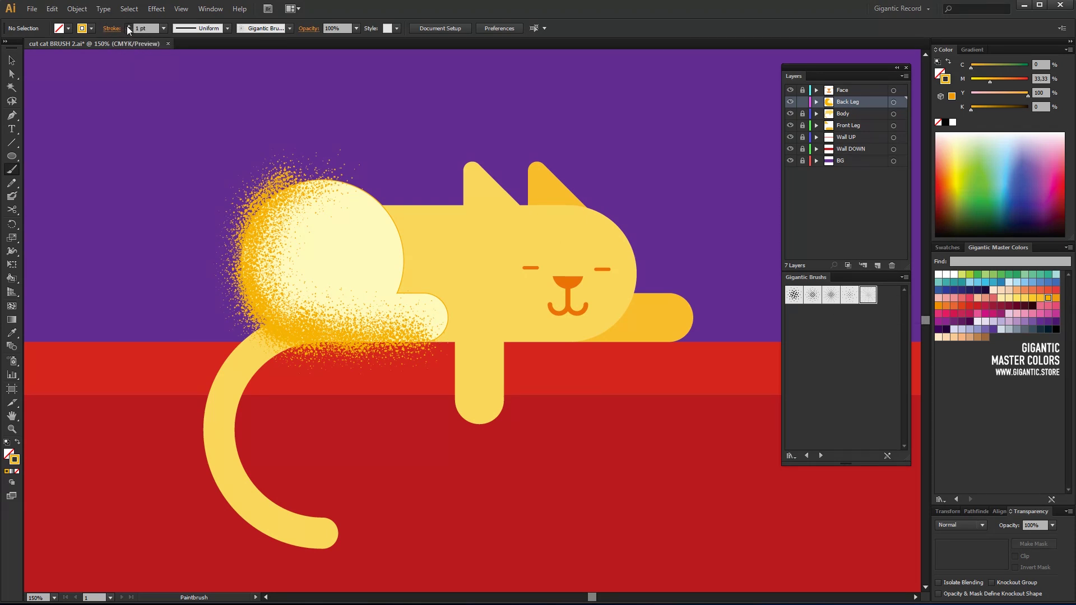
{"action": "mouse_move", "coordinate": [339, 193]}
{"action": "left_mouse_down"}
{"action": "mouse_move", "coordinate": [307, 289]}
{"action": "mouse_move", "coordinate": [435, 322]}
{"action": "left_mouse_up"}
{"action": "left_click_drag", "start_coordinate": [293, 214], "coordinate": [312, 297]}
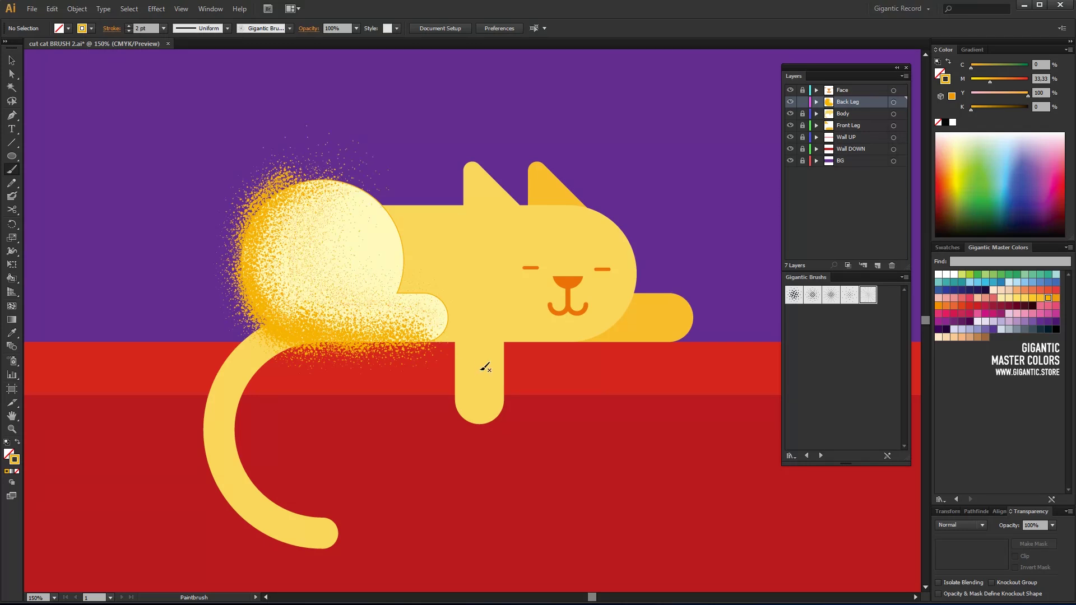
{"action": "left_click_drag", "start_coordinate": [275, 228], "coordinate": [318, 322]}
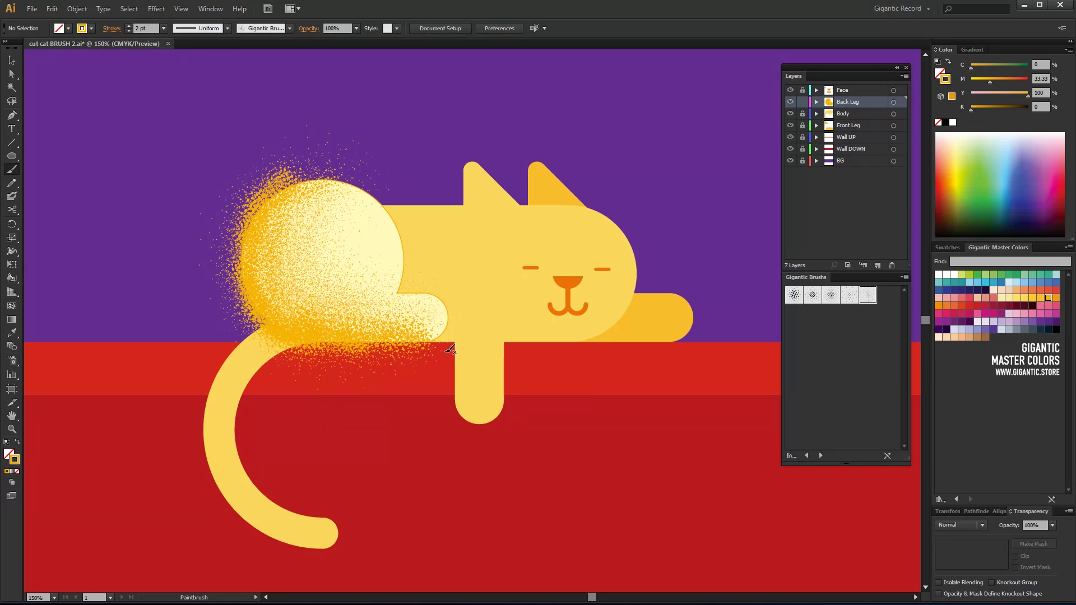
Copy the cream back-leg shape, then select and group the painted spray strokes without it
{"action": "key", "text": "v"}
{"action": "left_click", "coordinate": [386, 236]}
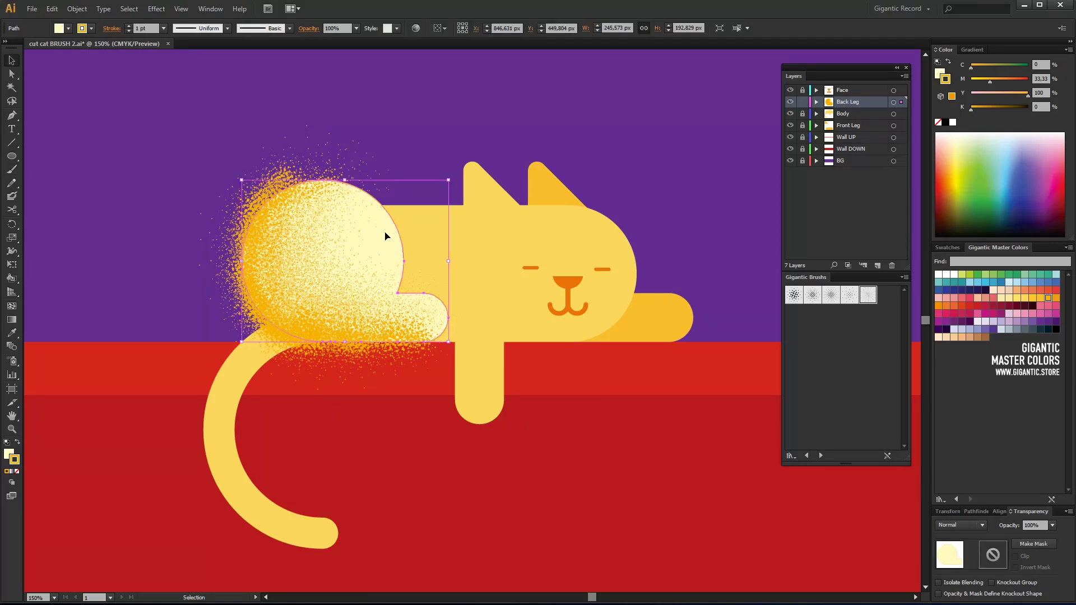
{"action": "key", "text": "ctrl+c"}
{"action": "left_click", "coordinate": [330, 137]}
{"action": "left_click_drag", "start_coordinate": [136, 108], "coordinate": [506, 406]}
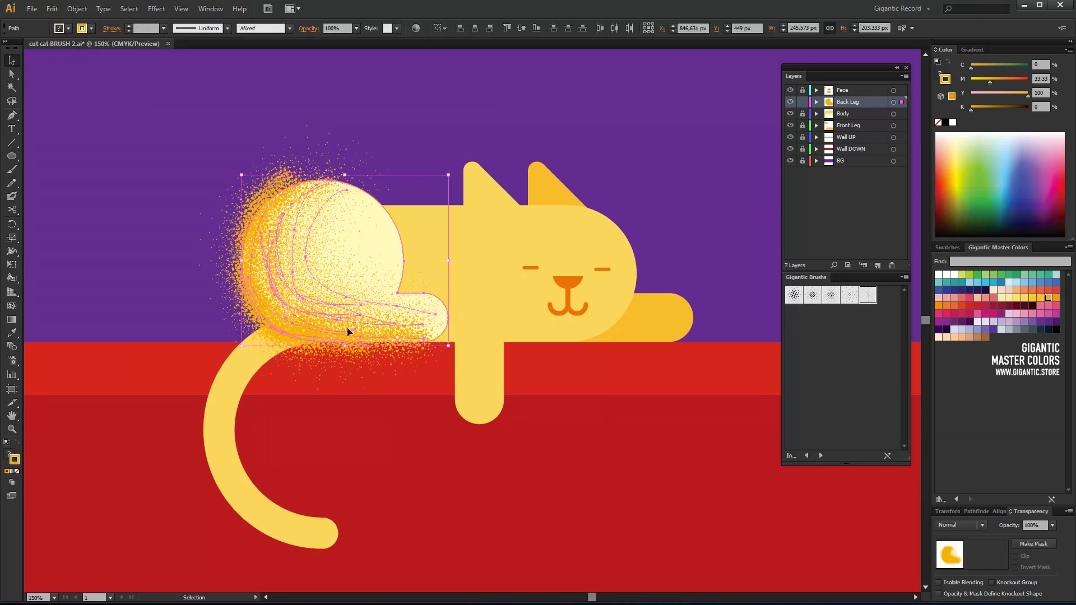
{"action": "left_click", "coordinate": [391, 241], "text": "shift"}
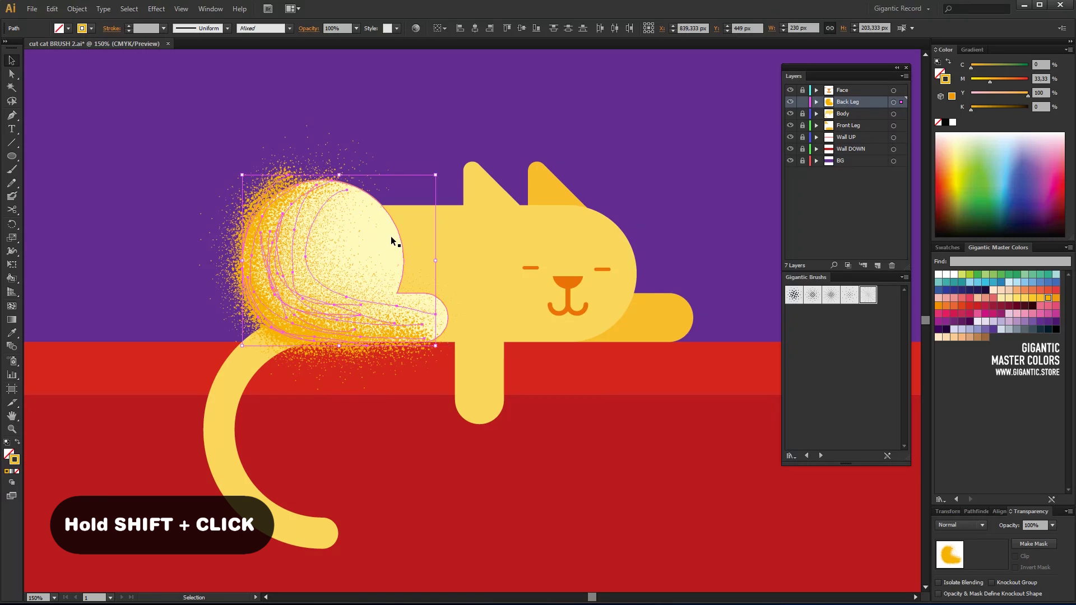
{"action": "left_click", "coordinate": [376, 304], "text": "shift"}
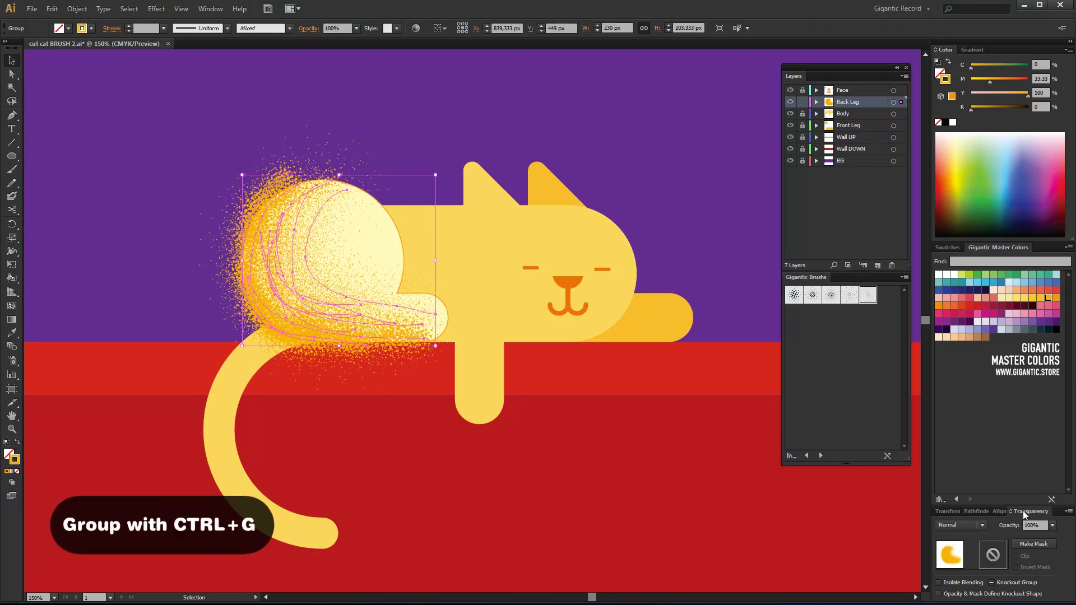
Mask the grouped strokes, pasting the back-leg copy in front inside the opacity mask
{"action": "left_click_drag", "start_coordinate": [1024, 511], "coordinate": [647, 378]}
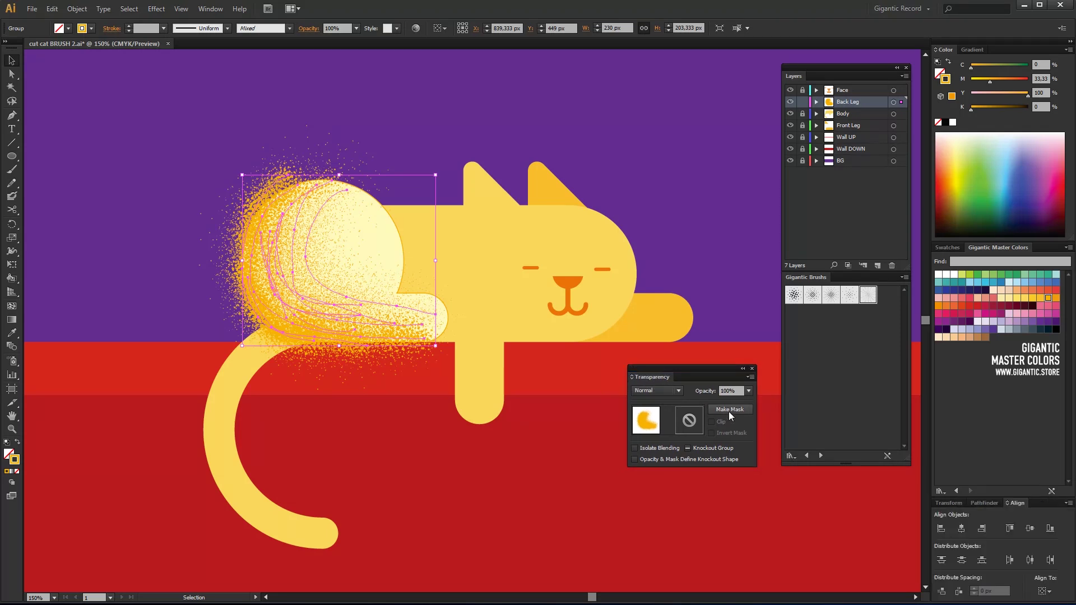
{"action": "left_click", "coordinate": [729, 411]}
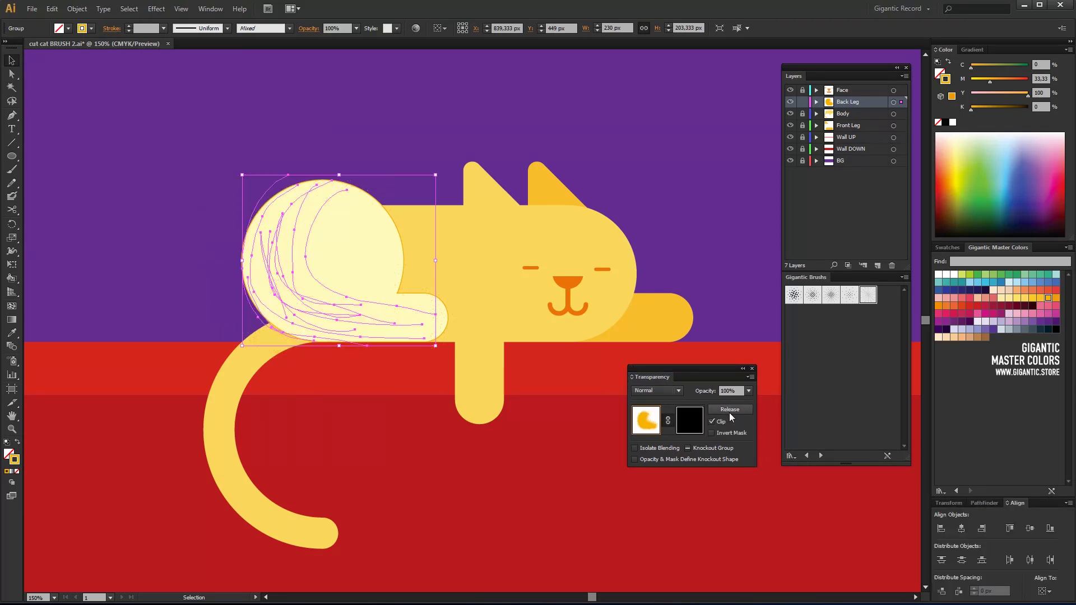
{"action": "left_click", "coordinate": [695, 431]}
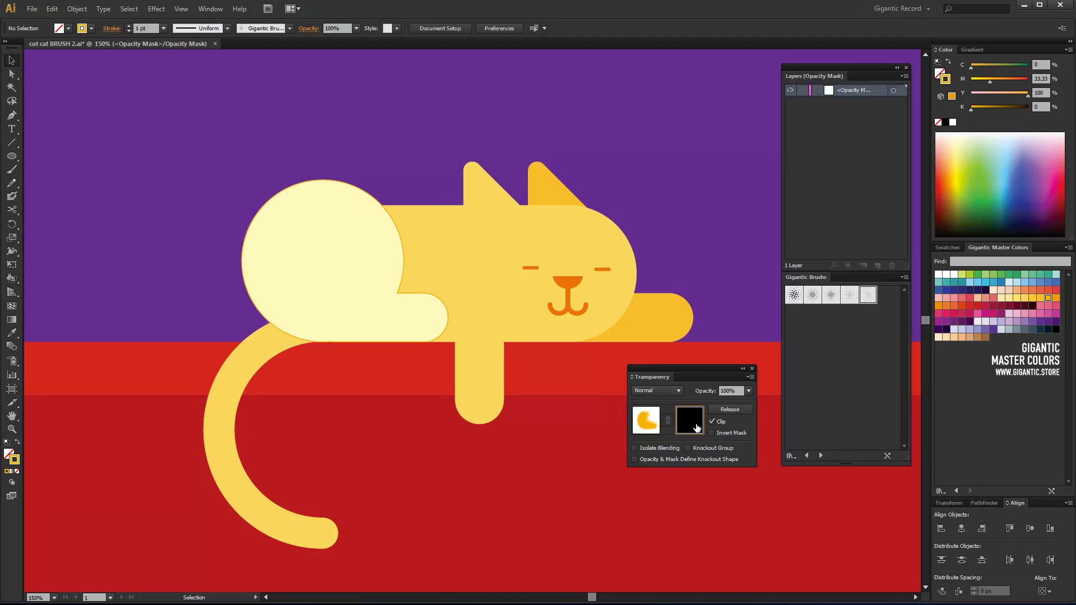
{"action": "key", "text": "ctrl+f"}
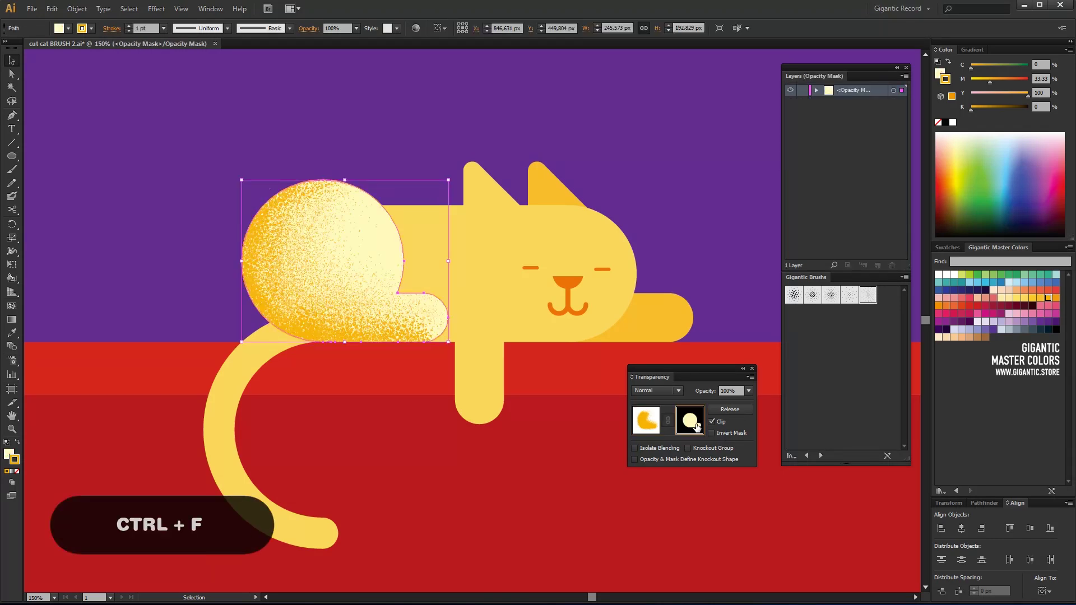
{"action": "left_click", "coordinate": [408, 248]}
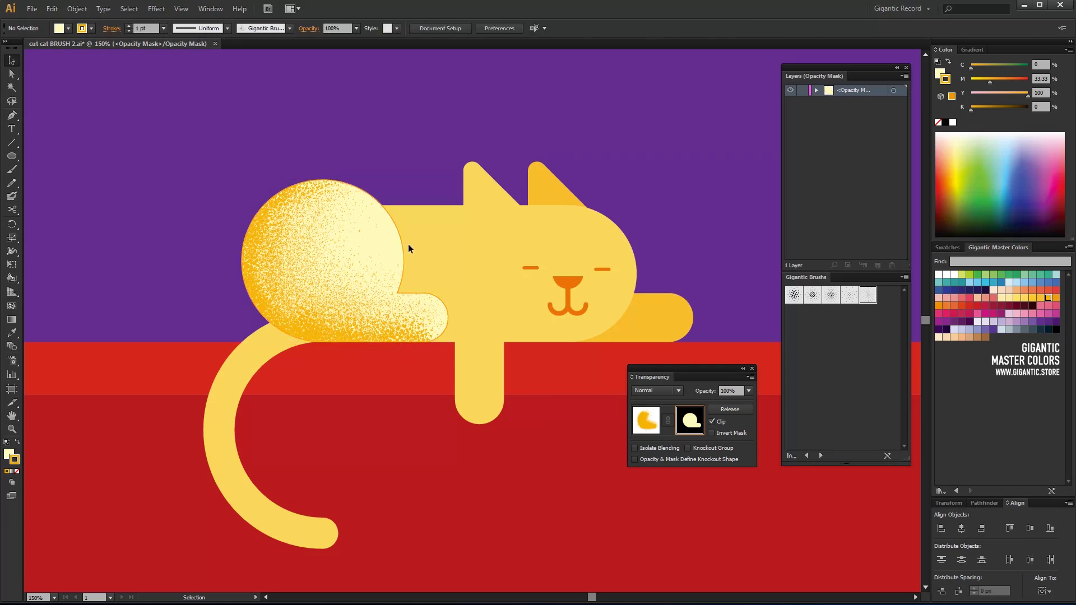
{"action": "left_click", "coordinate": [644, 419]}
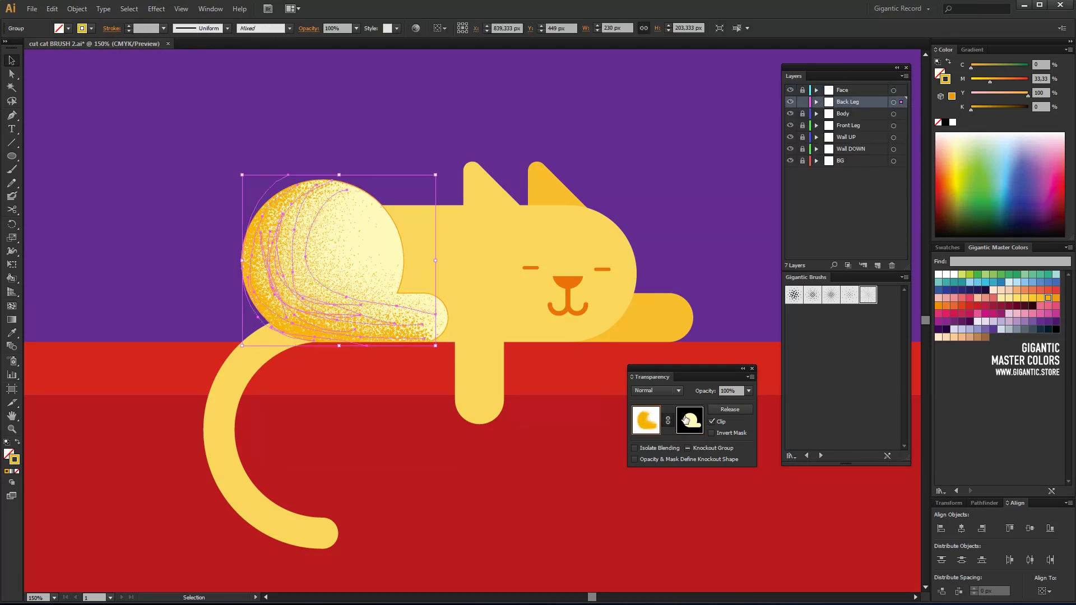
Lock Back Leg, then paint grainy noise shading along the body's edge, bottom and middle
{"action": "left_click", "coordinate": [802, 102]}
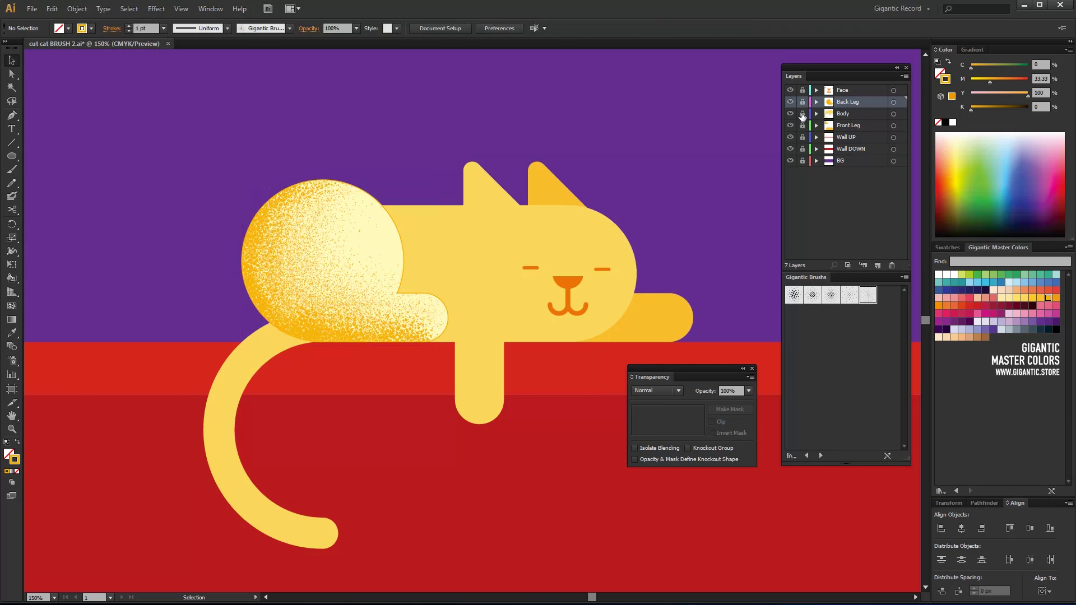
{"action": "left_click", "coordinate": [553, 237]}
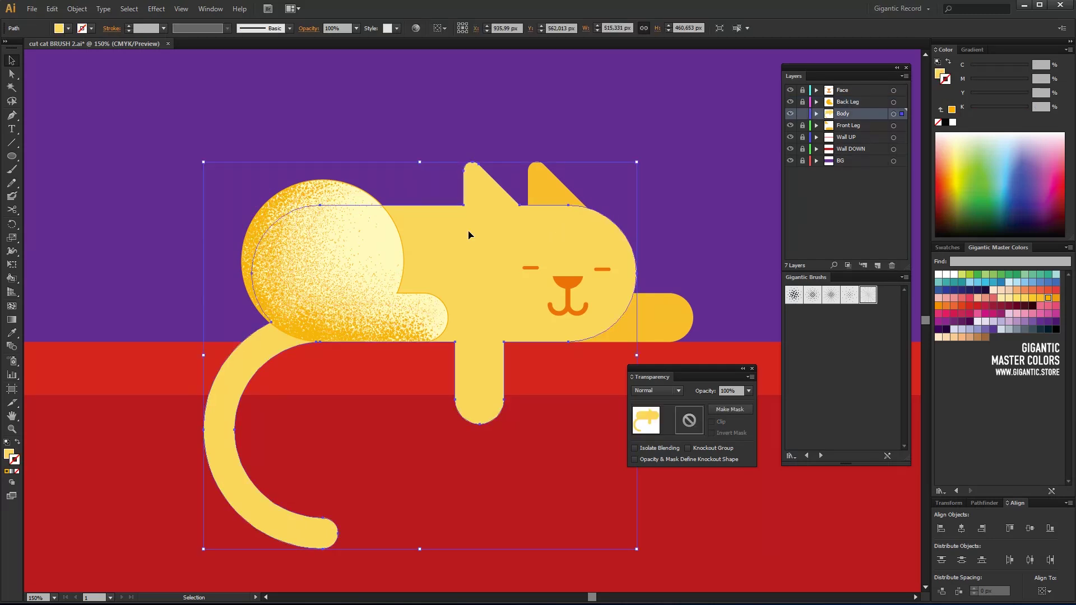
{"action": "left_click", "coordinate": [661, 119]}
{"action": "key", "text": "b"}
{"action": "left_click", "coordinate": [831, 294]}
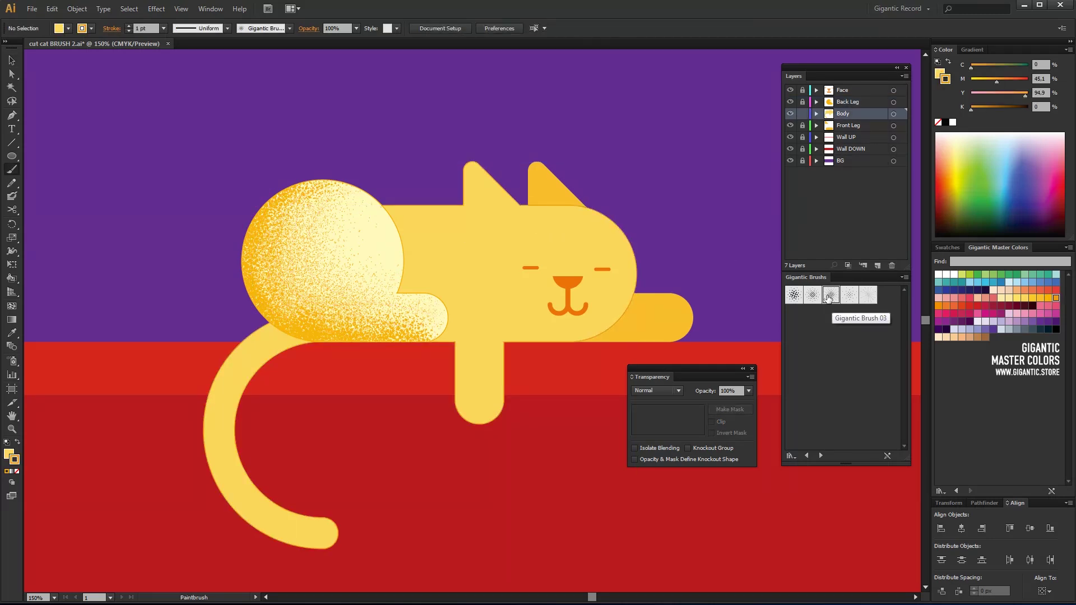
{"action": "left_click_drag", "start_coordinate": [607, 328], "coordinate": [395, 209]}
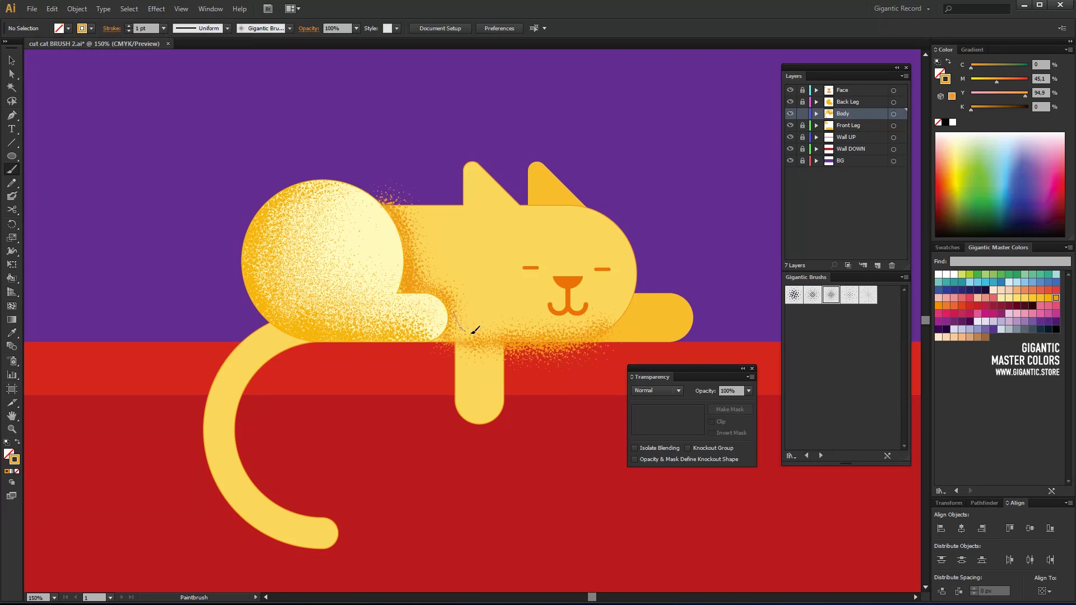
{"action": "left_click_drag", "start_coordinate": [478, 329], "coordinate": [427, 336]}
{"action": "left_click", "coordinate": [854, 296]}
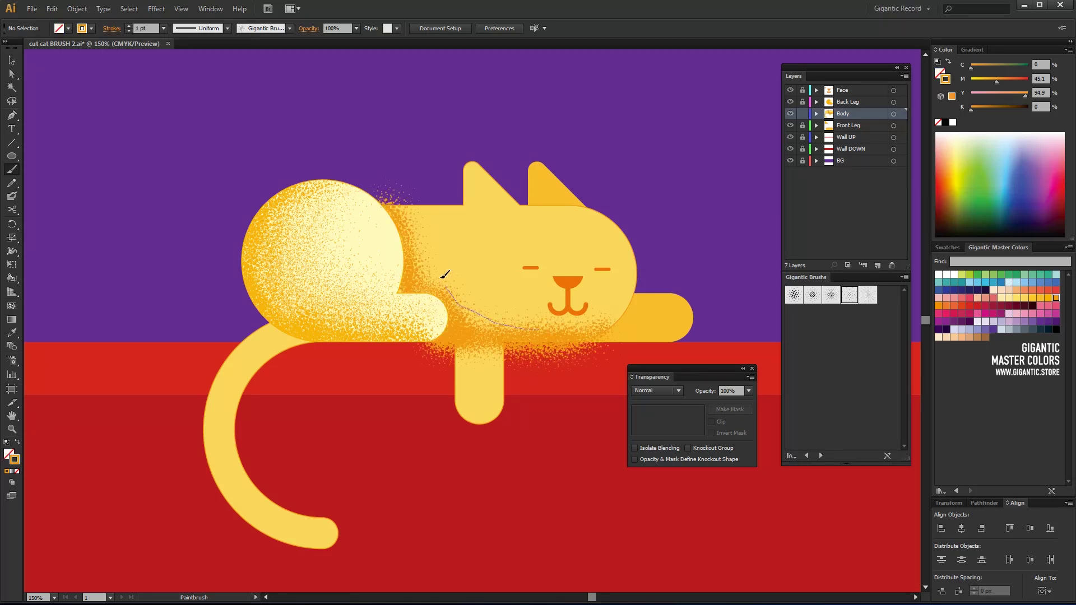
{"action": "left_click_drag", "start_coordinate": [445, 271], "coordinate": [620, 312]}
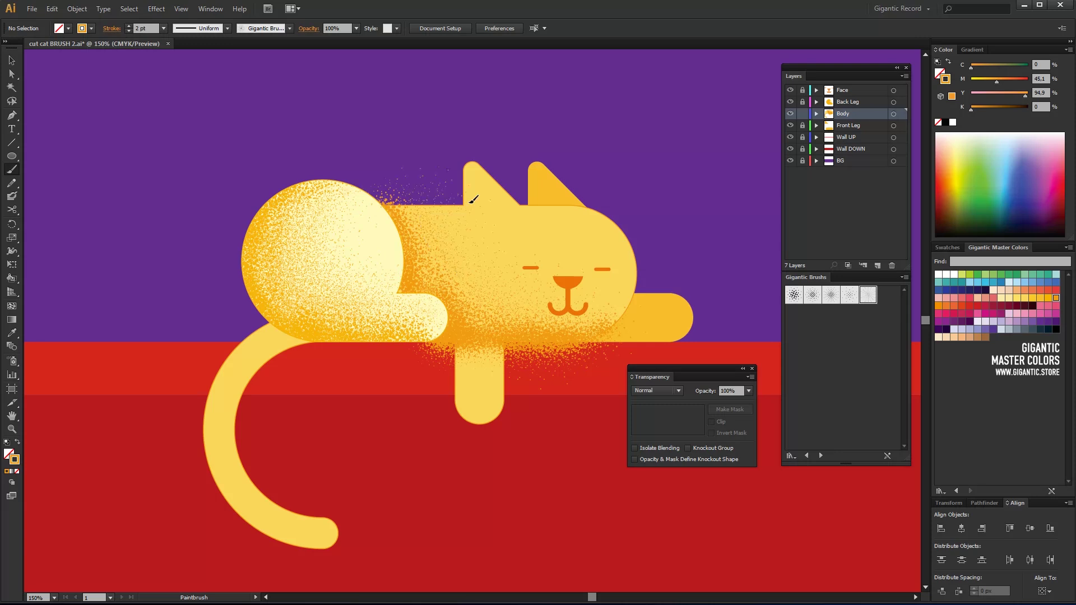
Add grainy shading along the back near the ears, over the front leg, and down the tail
{"action": "left_click", "coordinate": [848, 294]}
{"action": "mouse_move", "coordinate": [437, 211]}
{"action": "left_mouse_down"}
{"action": "mouse_move", "coordinate": [488, 156]}
{"action": "mouse_move", "coordinate": [454, 164]}
{"action": "left_mouse_up"}
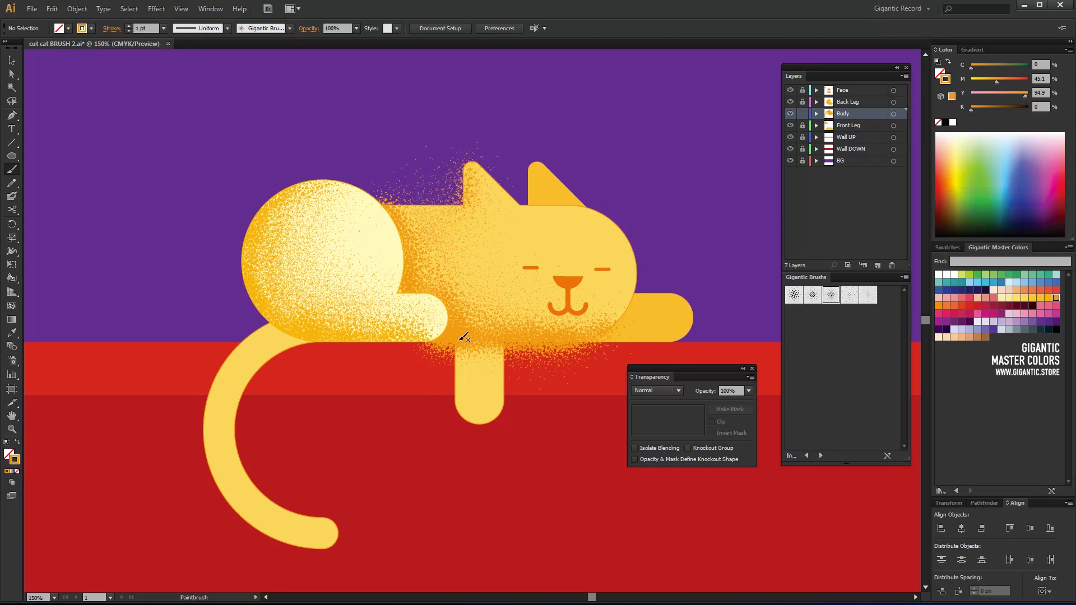
{"action": "mouse_move", "coordinate": [465, 347]}
{"action": "left_mouse_down"}
{"action": "mouse_move", "coordinate": [471, 432]}
{"action": "mouse_move", "coordinate": [487, 420]}
{"action": "left_mouse_up"}
{"action": "left_click", "coordinate": [868, 294]}
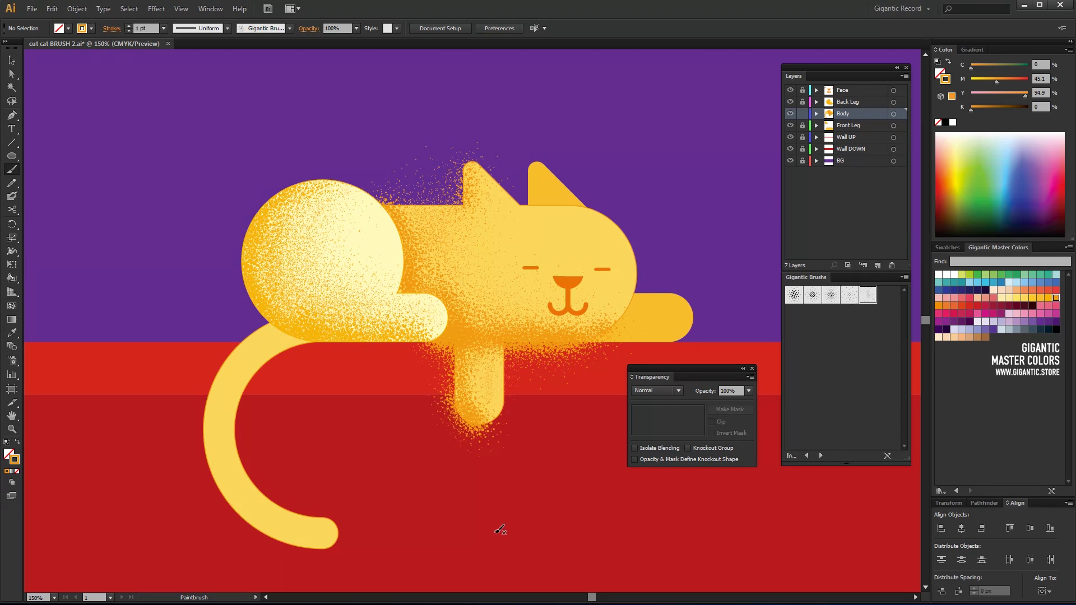
{"action": "left_click_drag", "start_coordinate": [485, 336], "coordinate": [441, 395]}
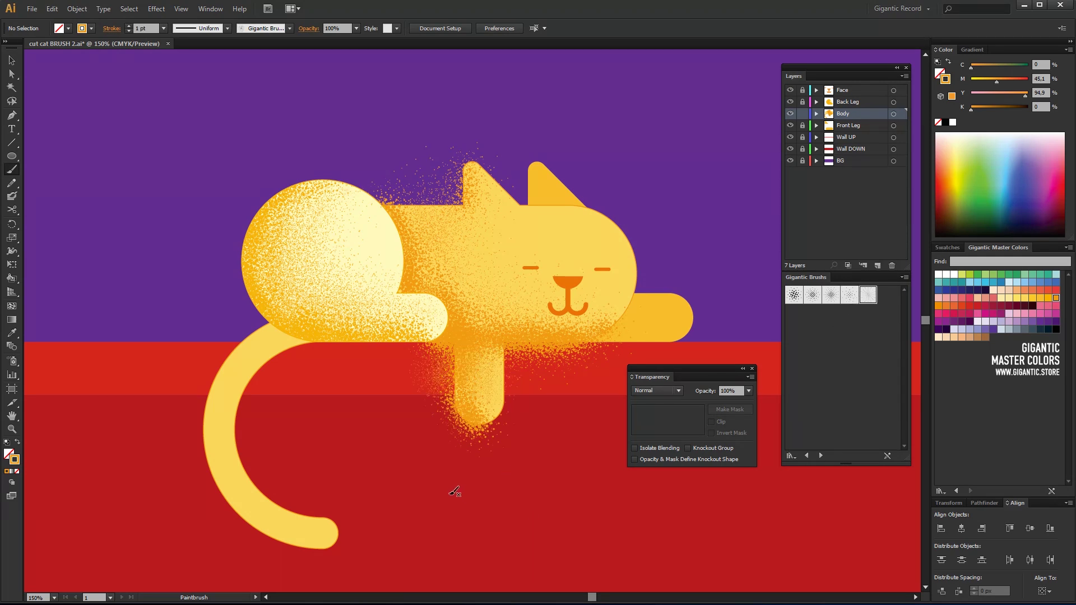
{"action": "left_click", "coordinate": [831, 295]}
{"action": "left_click_drag", "start_coordinate": [304, 337], "coordinate": [333, 548]}
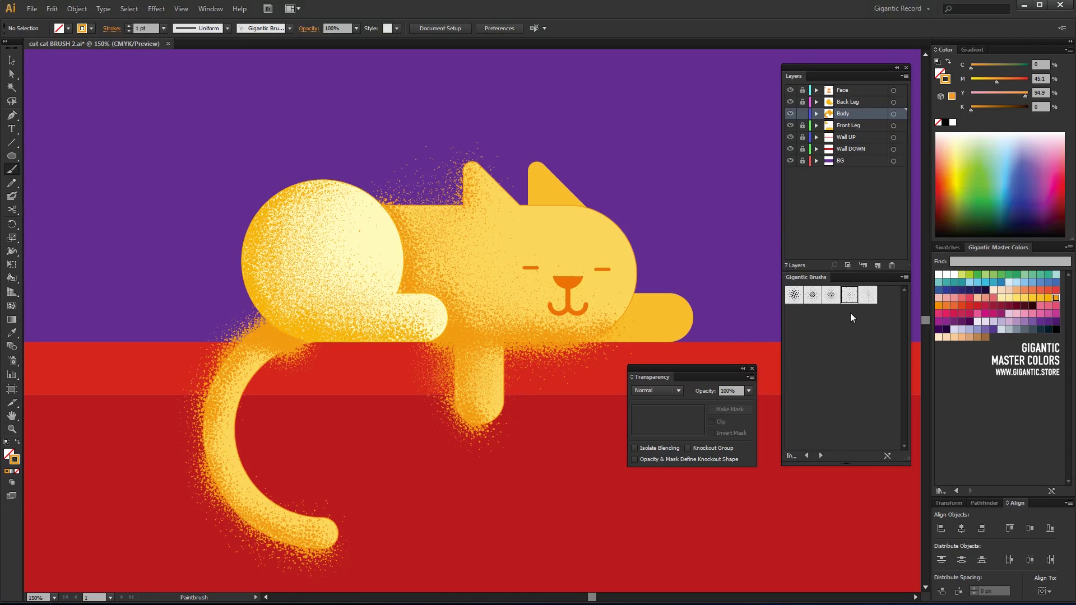
Marquee-select the cat body with its brush strokes and clip them with an opacity mask
{"action": "left_click", "coordinate": [868, 295]}
{"action": "left_click", "coordinate": [18, 59]}
{"action": "left_click", "coordinate": [589, 235]}
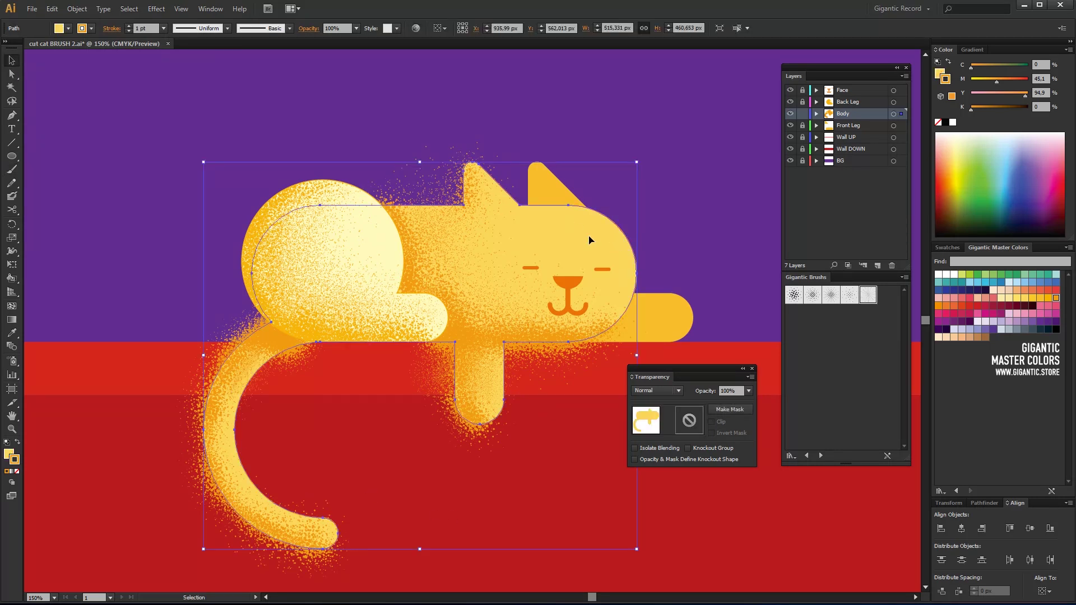
{"action": "left_click", "coordinate": [623, 223]}
{"action": "left_click_drag", "start_coordinate": [128, 119], "coordinate": [401, 432]}
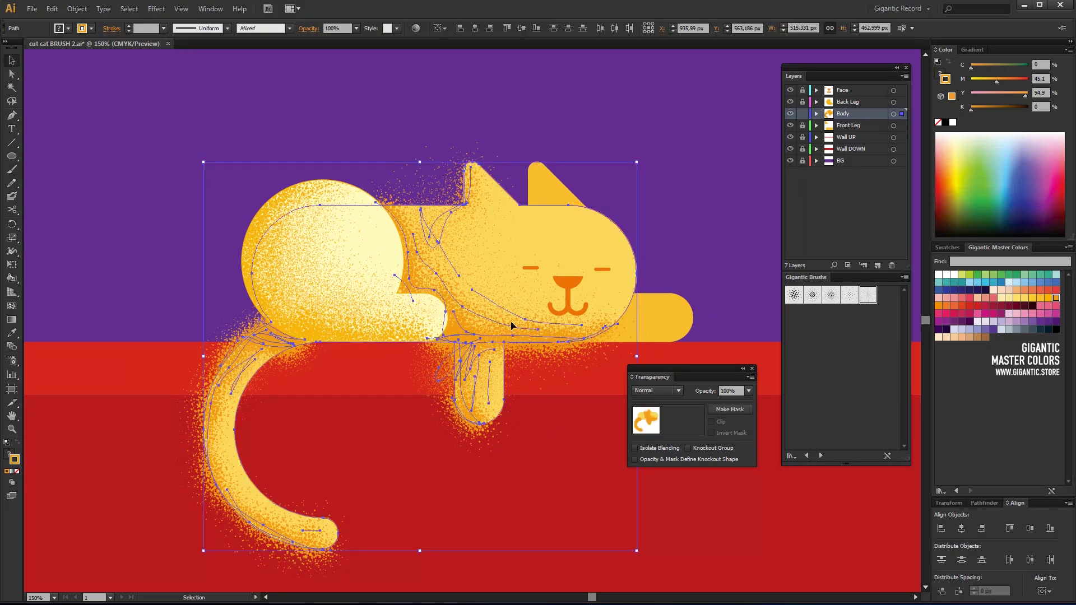
{"action": "left_click", "coordinate": [730, 413]}
{"action": "left_click", "coordinate": [690, 420]}
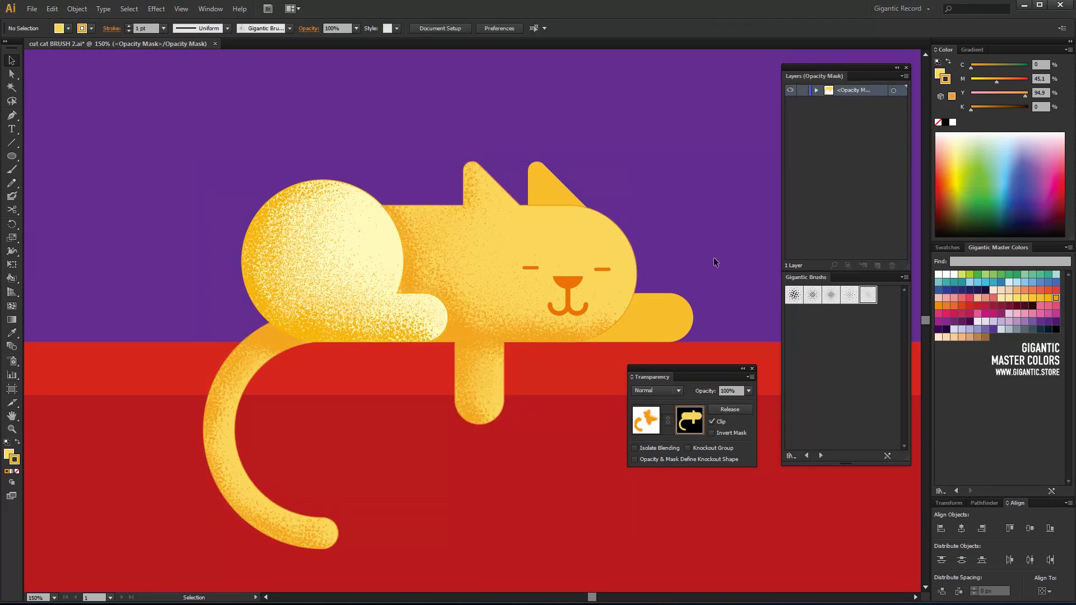
{"action": "left_click", "coordinate": [646, 420]}
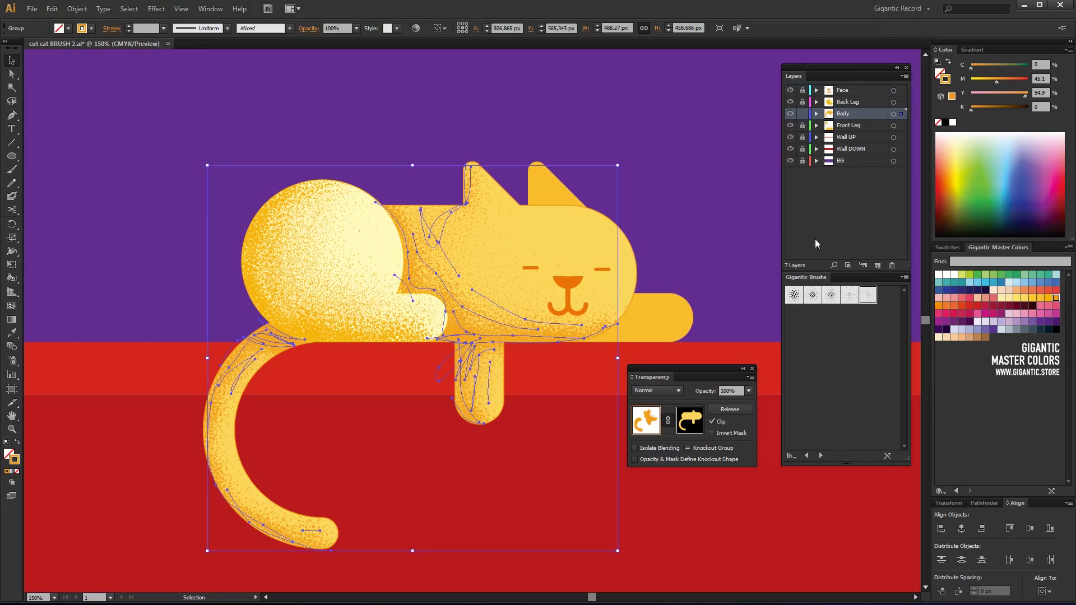
Target the Front Leg layer and paint grainy shading where the head meets the paw
{"action": "left_click", "coordinate": [715, 180]}
{"action": "left_click", "coordinate": [543, 177]}
{"action": "left_click", "coordinate": [751, 271]}
{"action": "key", "text": "b"}
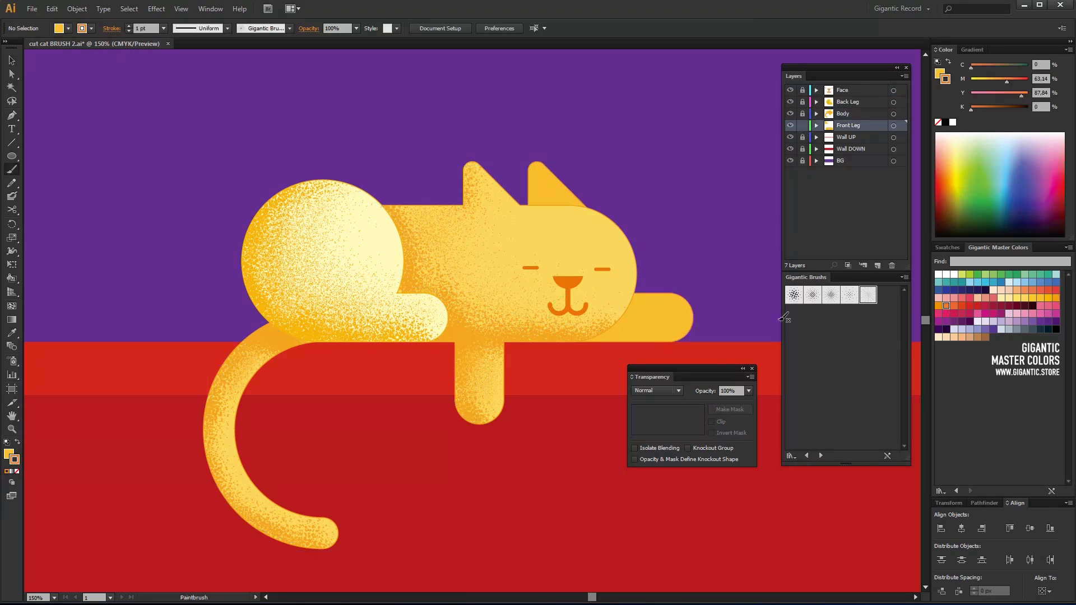
{"action": "left_click", "coordinate": [831, 294]}
{"action": "left_click_drag", "start_coordinate": [610, 332], "coordinate": [646, 349]}
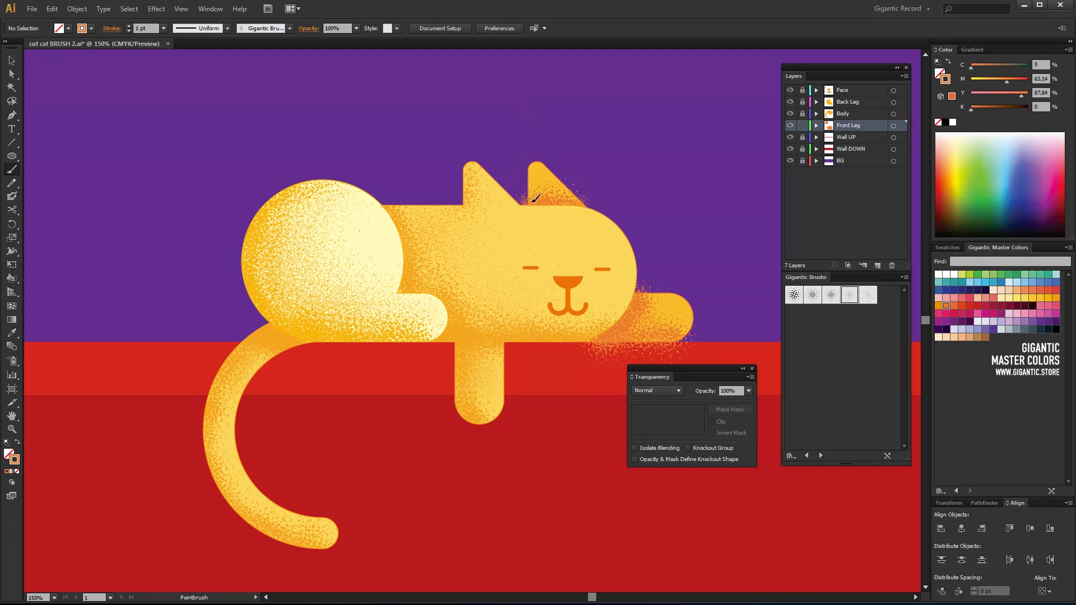
{"action": "left_click", "coordinate": [867, 295]}
Clip the ear and paw grain strokes with an opacity mask, then deselect
{"action": "key", "text": "v"}
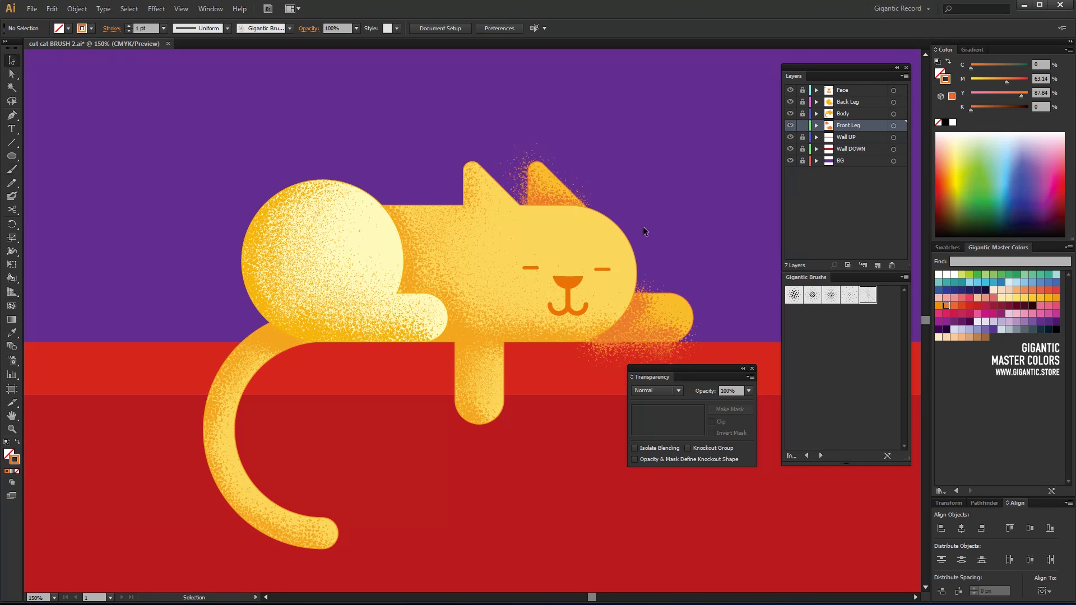
{"action": "left_click", "coordinate": [686, 311]}
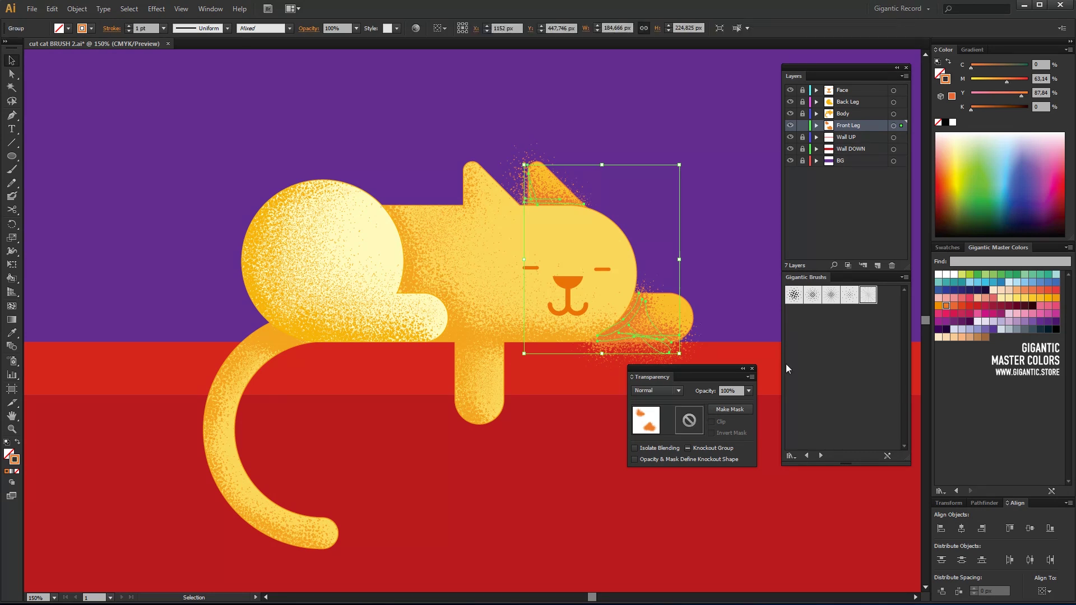
{"action": "left_click", "coordinate": [730, 409]}
{"action": "left_click", "coordinate": [689, 420]}
{"action": "left_click", "coordinate": [645, 421]}
{"action": "left_click", "coordinate": [724, 172]}
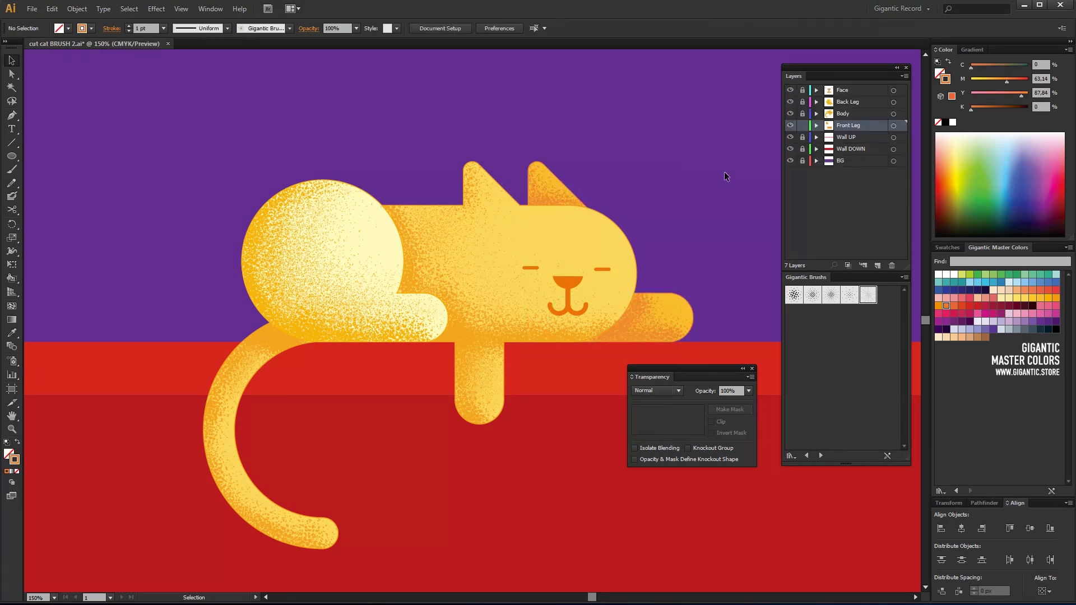
Zoom out, target the Wall DOWN layer, and paint a grainy stroke across the floor
{"action": "key", "text": "ctrl+1"}
{"action": "left_click_drag", "start_coordinate": [650, 378], "coordinate": [801, 481]}
{"action": "key", "text": "ctrl+minus"}
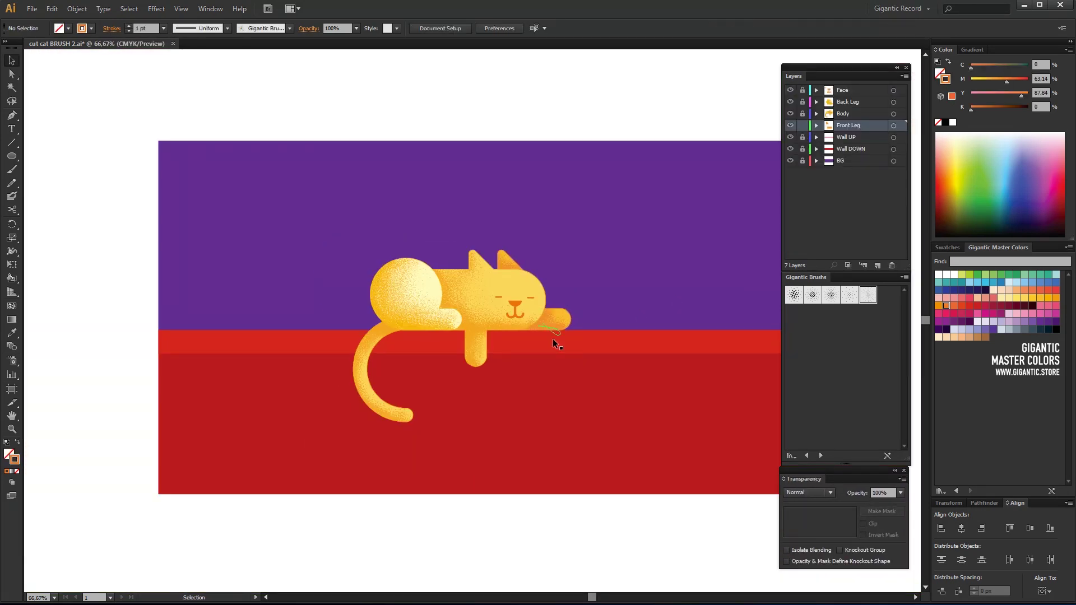
{"action": "left_click_drag", "start_coordinate": [679, 372], "coordinate": [617, 379]}
{"action": "left_click", "coordinate": [812, 148]}
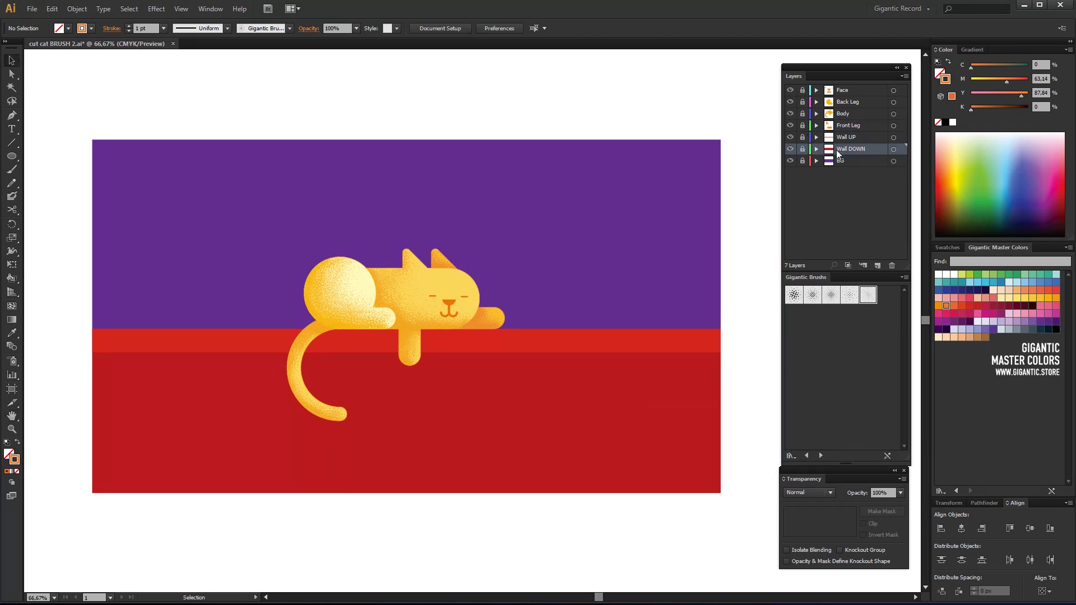
{"action": "key", "text": "b"}
{"action": "mouse_move", "coordinate": [91, 352]}
{"action": "left_mouse_down"}
{"action": "mouse_move", "coordinate": [670, 371]}
{"action": "mouse_move", "coordinate": [723, 362]}
{"action": "left_mouse_up"}
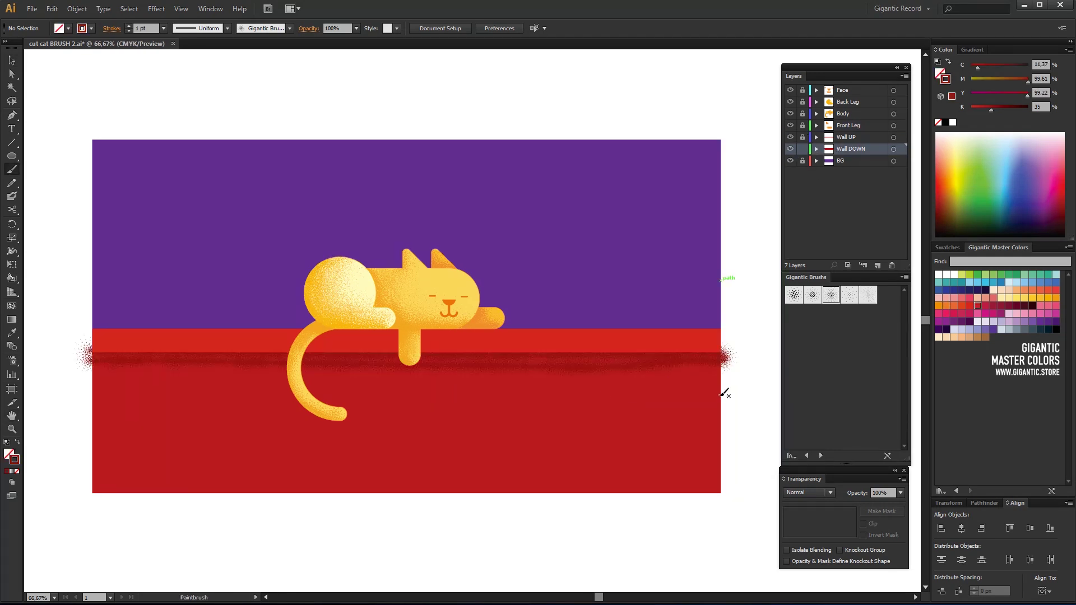
Thicken the floor stroke to 3 pt and raise the brush weight to 7 pt
{"action": "key", "text": "v"}
{"action": "key", "text": "ctrl+a"}
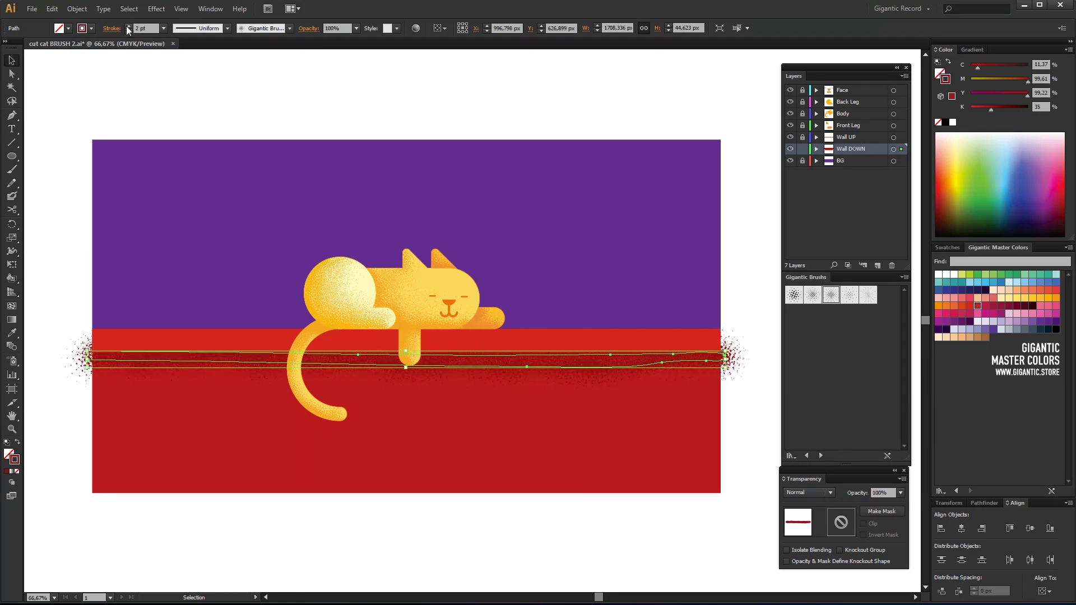
{"action": "left_click", "coordinate": [129, 26]}
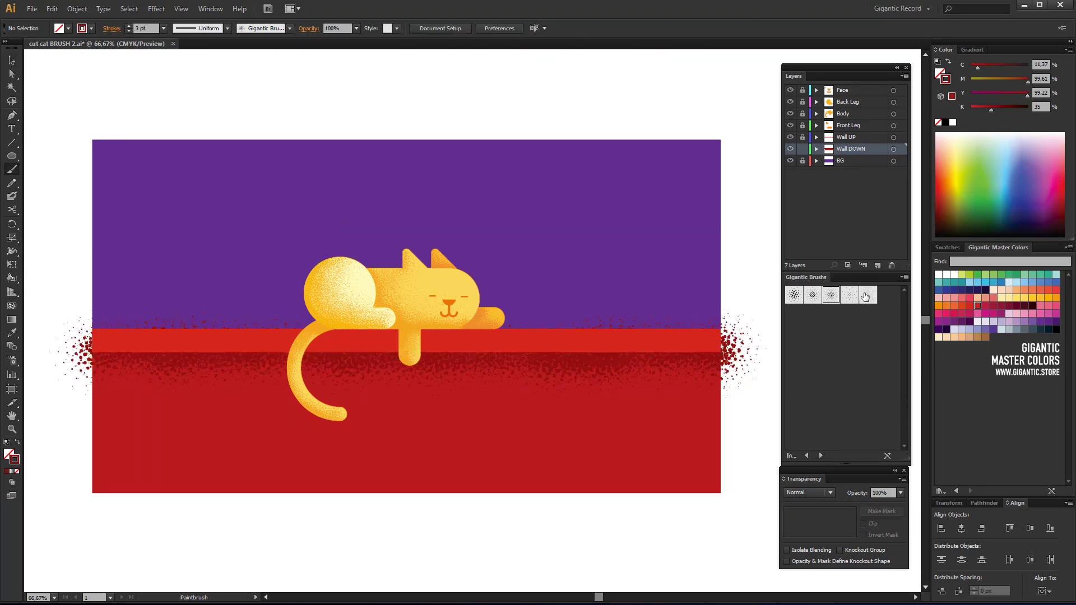
{"action": "key", "text": "ctrl+shift+a"}
{"action": "key", "text": "b"}
{"action": "left_click", "coordinate": [129, 25]}
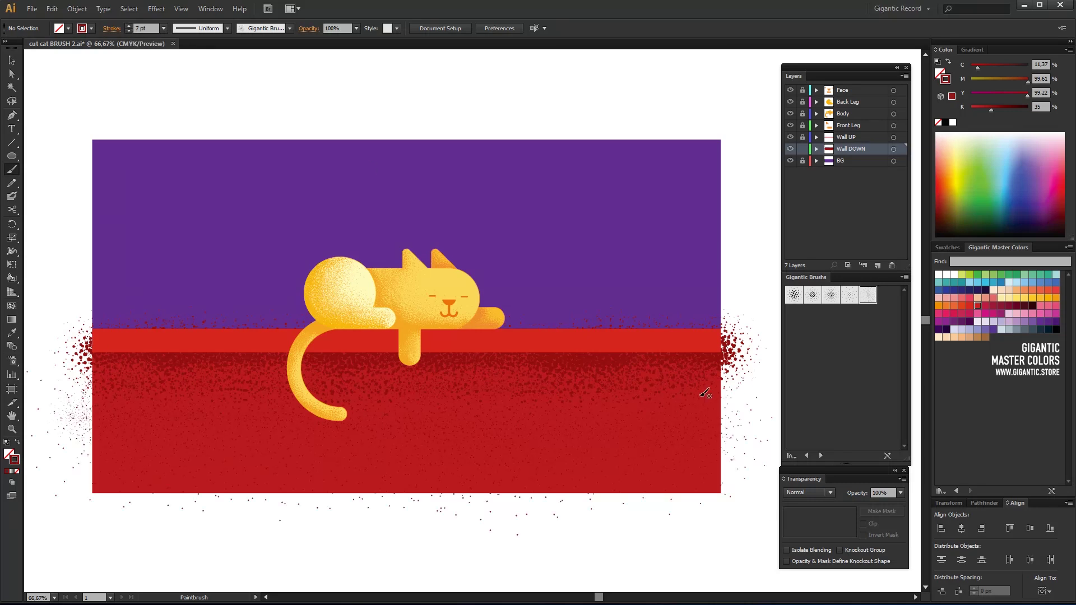
{"action": "key", "text": "v"}
{"action": "left_click", "coordinate": [720, 493]}
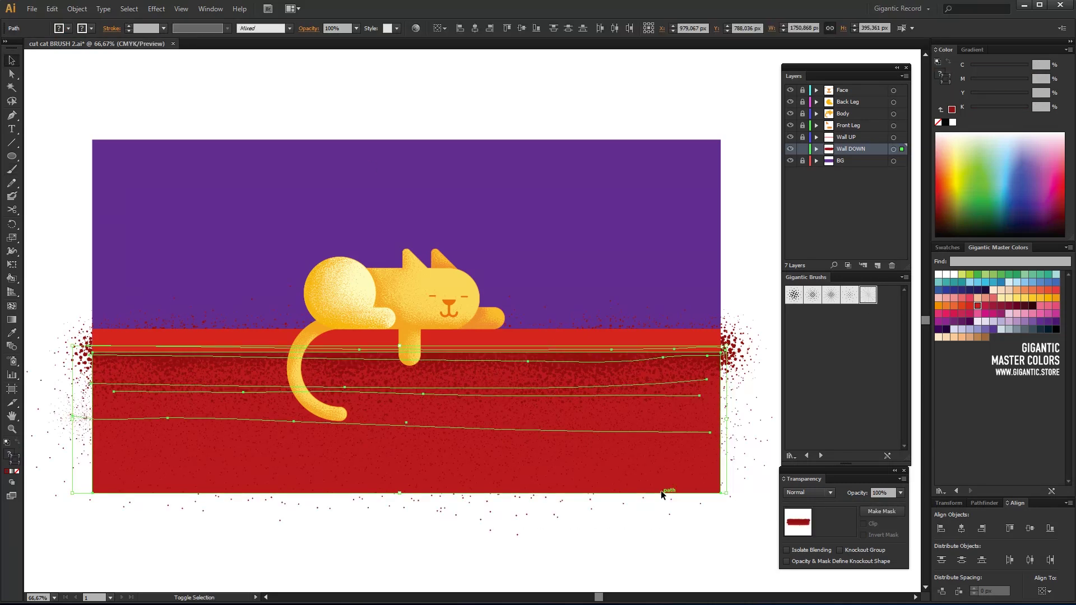
{"action": "key", "text": "ctrl+shift+a"}
{"action": "key", "text": "b"}
Paint two grain strokes along the floor's top edge
{"action": "left_click_drag", "start_coordinate": [649, 322], "coordinate": [732, 327]}
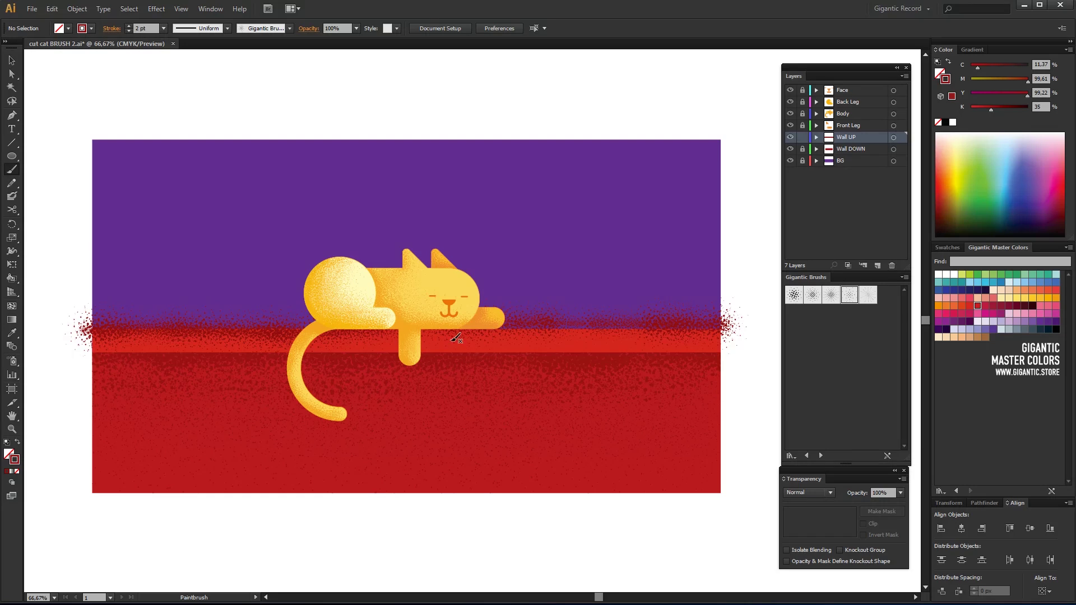
{"action": "left_click_drag", "start_coordinate": [340, 423], "coordinate": [291, 340]}
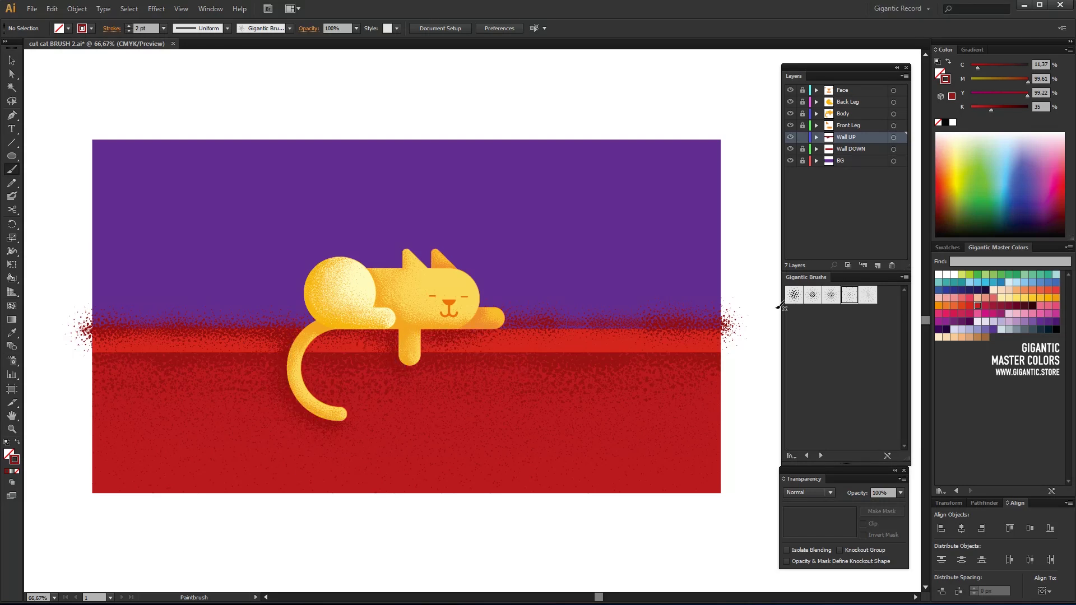
{"action": "left_click", "coordinate": [868, 294]}
{"action": "key", "text": "v"}
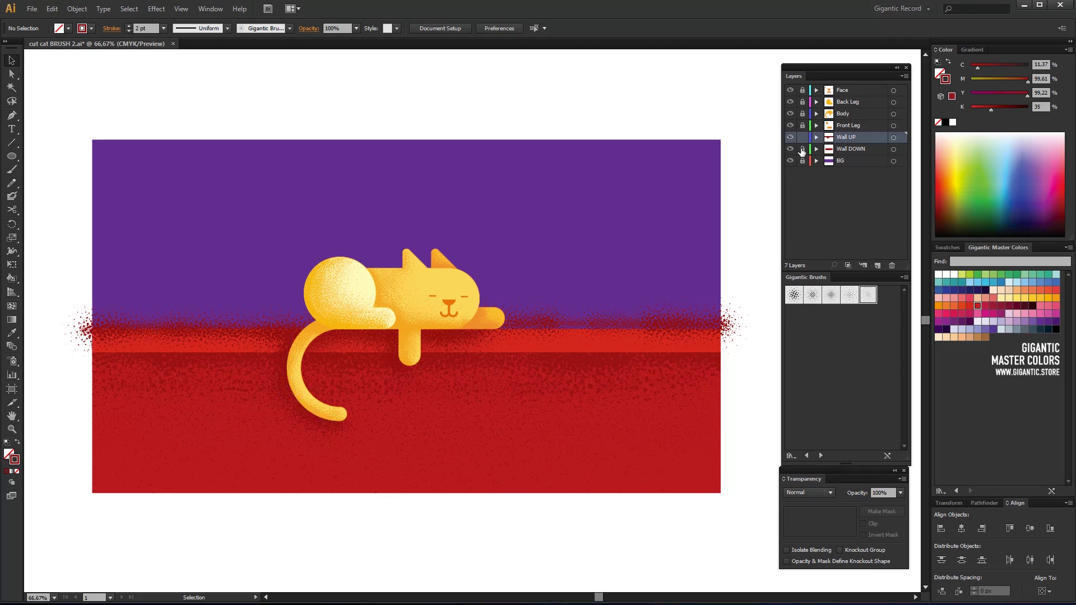
Unlock Wall DOWN, cut a copy of the floor rectangle, and make an opacity mask for the floor grain
{"action": "left_click", "coordinate": [802, 149]}
{"action": "key", "text": "a"}
{"action": "left_click", "coordinate": [718, 383]}
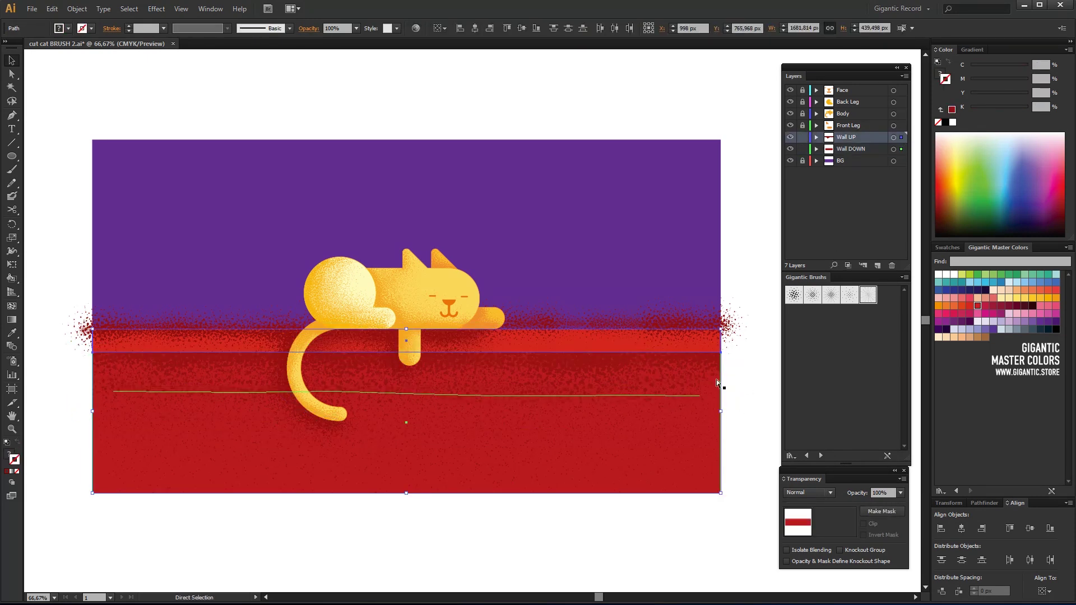
{"action": "key", "text": "Delete"}
{"action": "key", "text": "v"}
{"action": "left_click", "coordinate": [709, 364]}
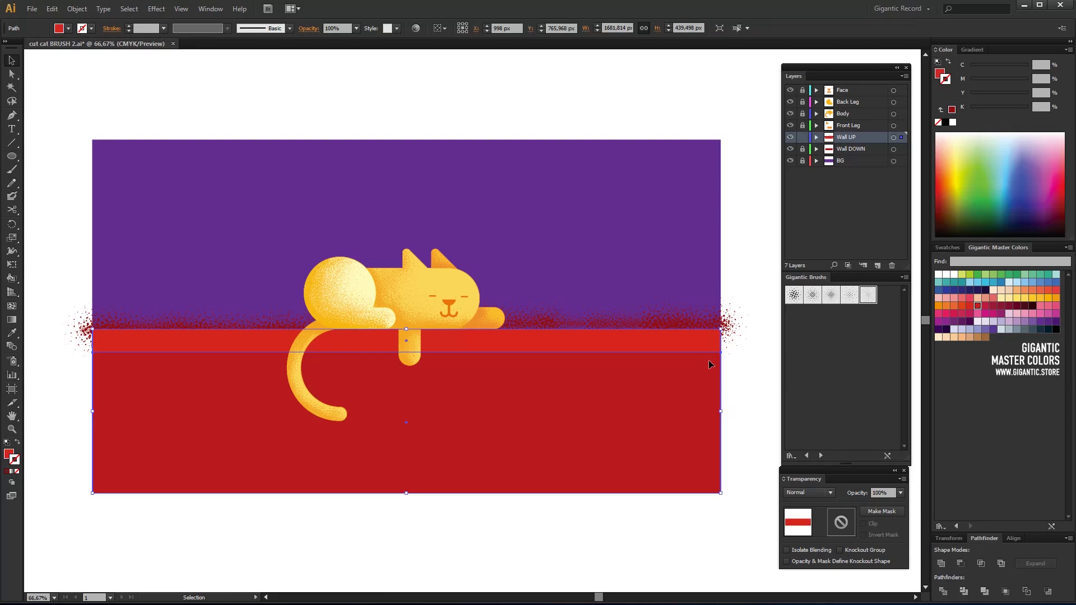
{"action": "key", "text": "Delete"}
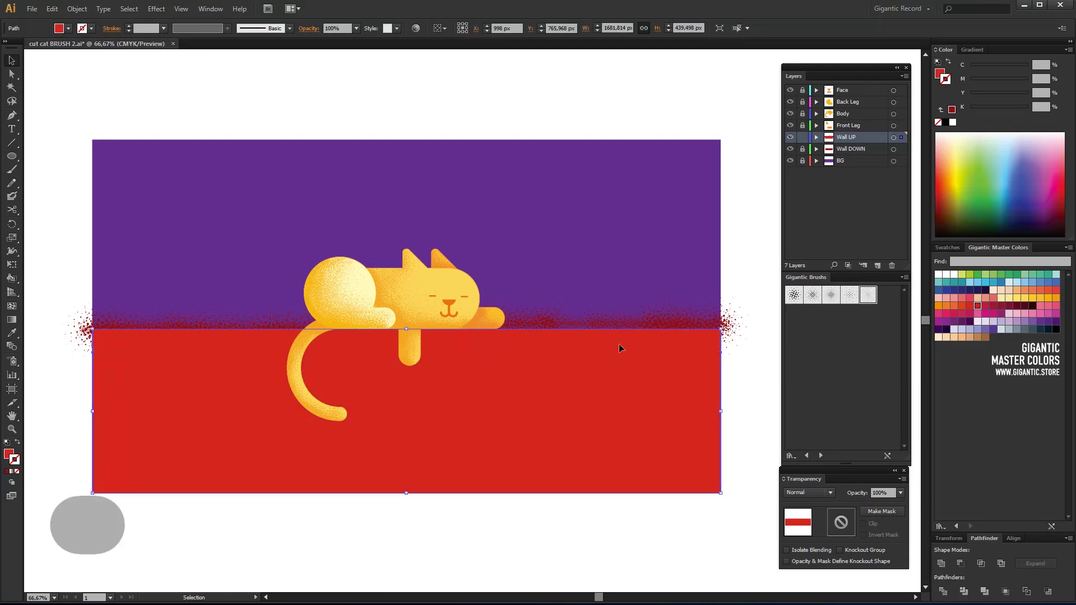
{"action": "key", "text": "ctrl+x"}
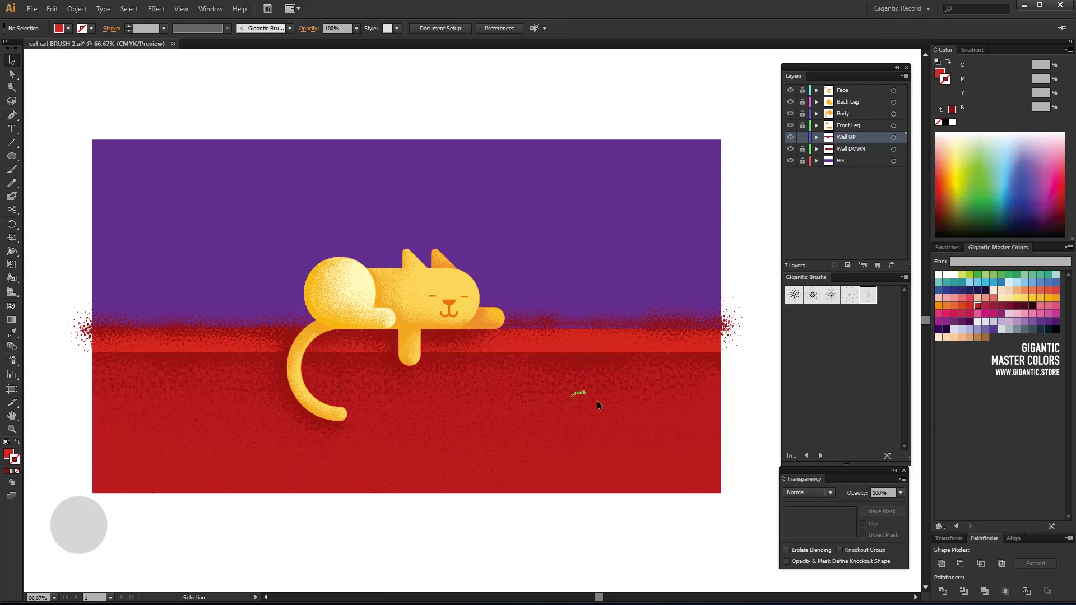
{"action": "left_click", "coordinate": [609, 372]}
{"action": "left_click", "coordinate": [882, 511]}
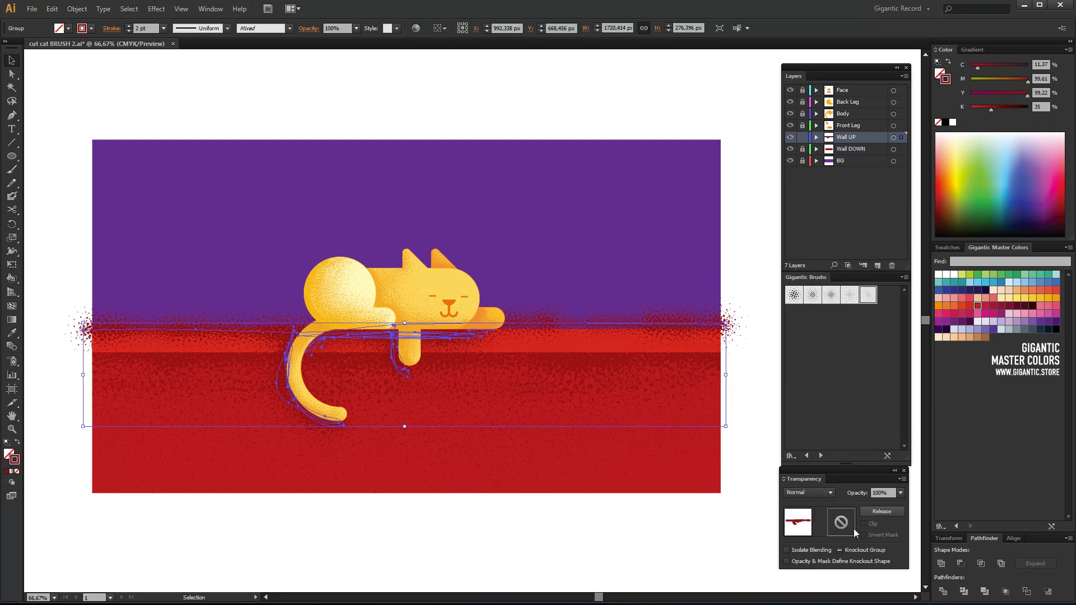
{"action": "left_click", "coordinate": [840, 521]}
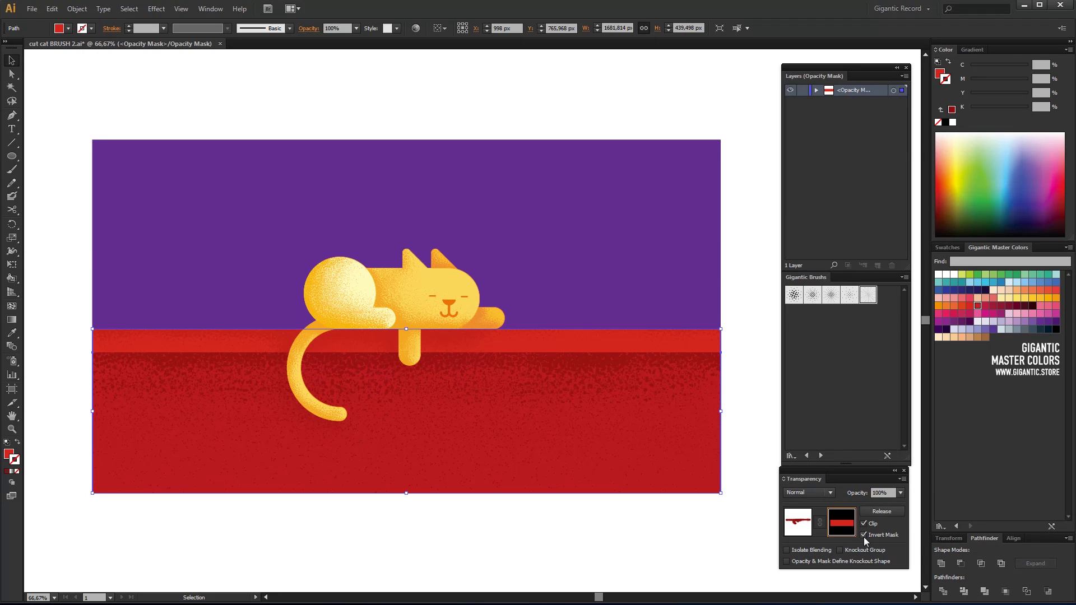
Thicken the purple horizon stroke, try several noise brushes, then mask the purple grain
{"action": "left_click", "coordinate": [129, 28]}
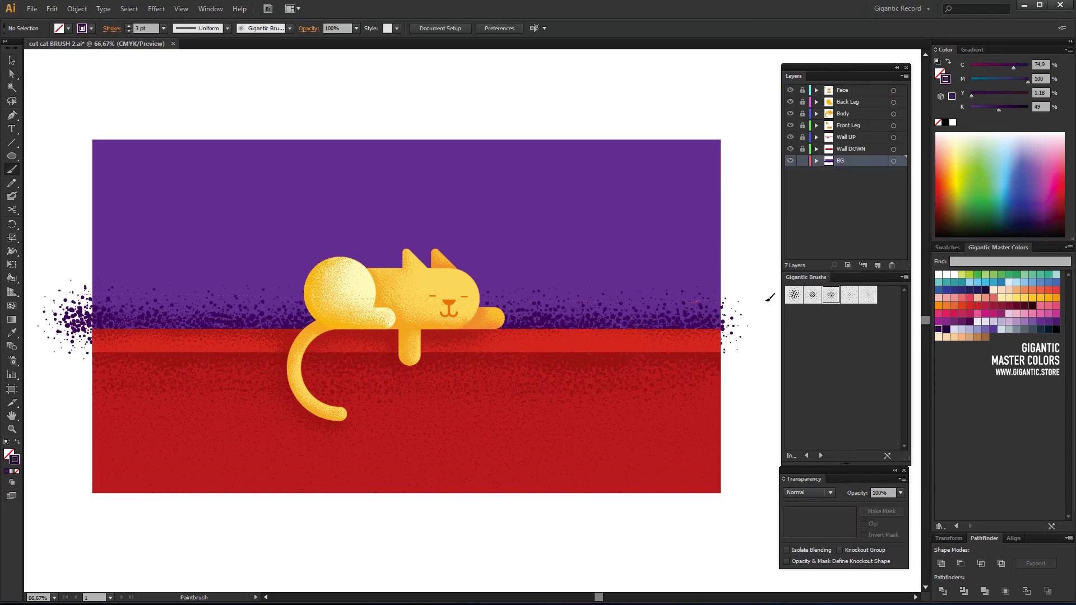
{"action": "left_click", "coordinate": [850, 294]}
{"action": "left_click", "coordinate": [867, 294]}
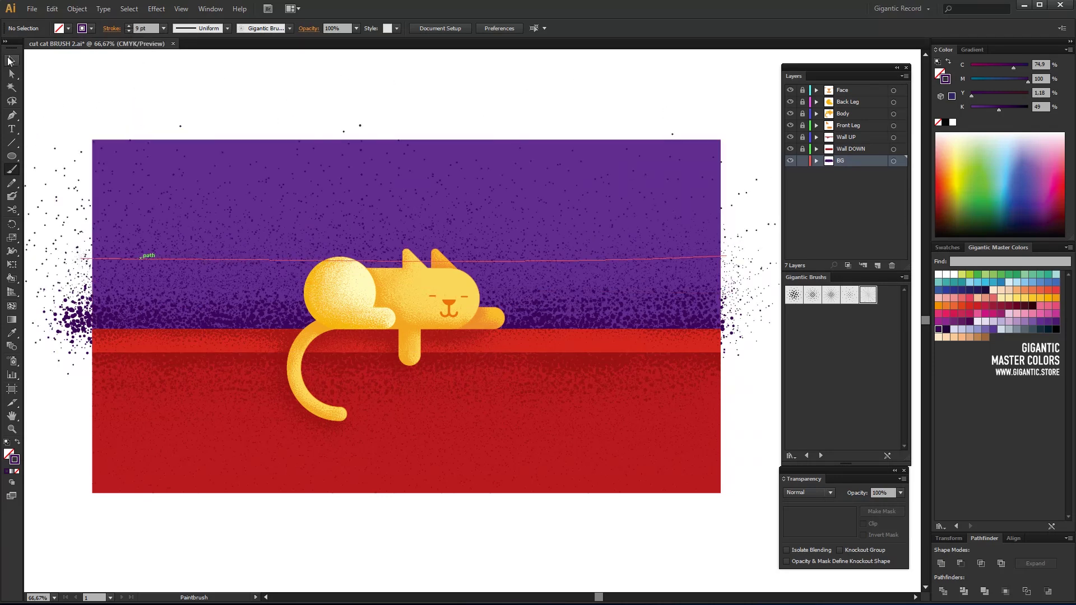
{"action": "left_click", "coordinate": [831, 295]}
{"action": "key", "text": "v"}
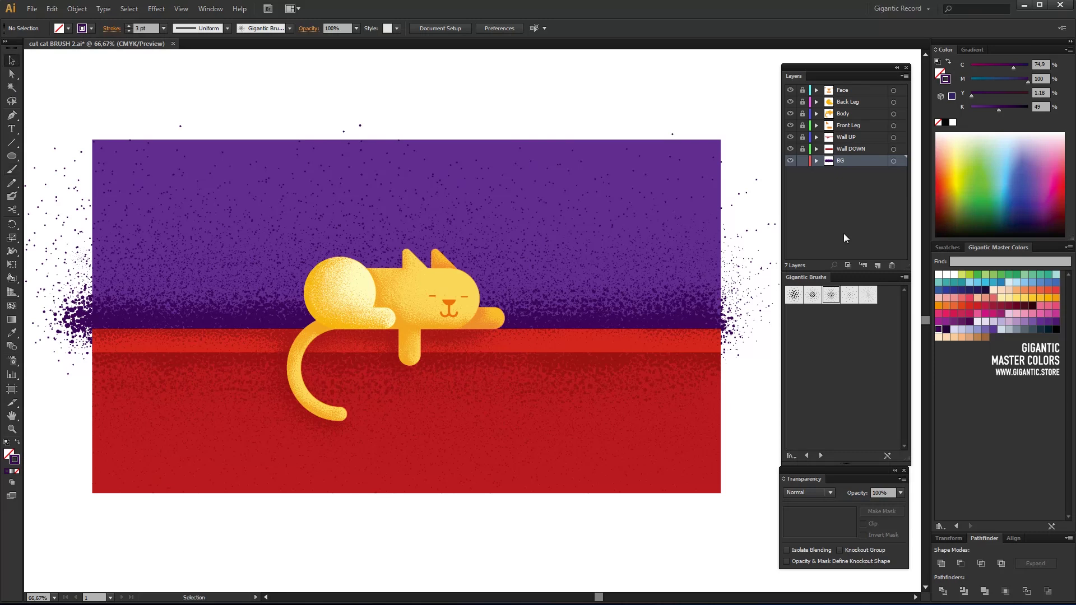
{"action": "left_click", "coordinate": [640, 295]}
{"action": "left_click", "coordinate": [874, 507]}
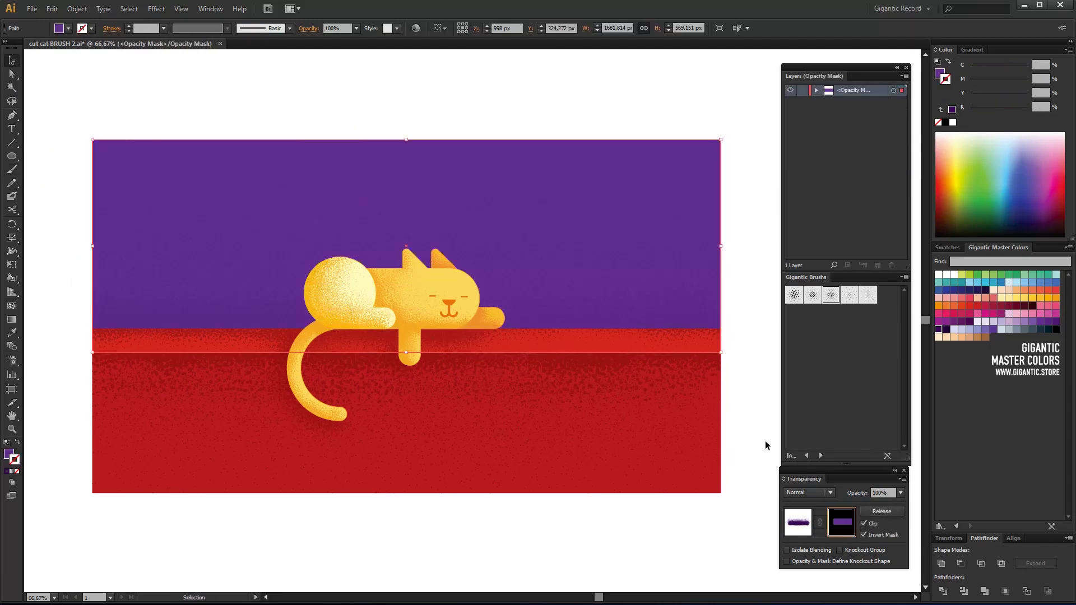